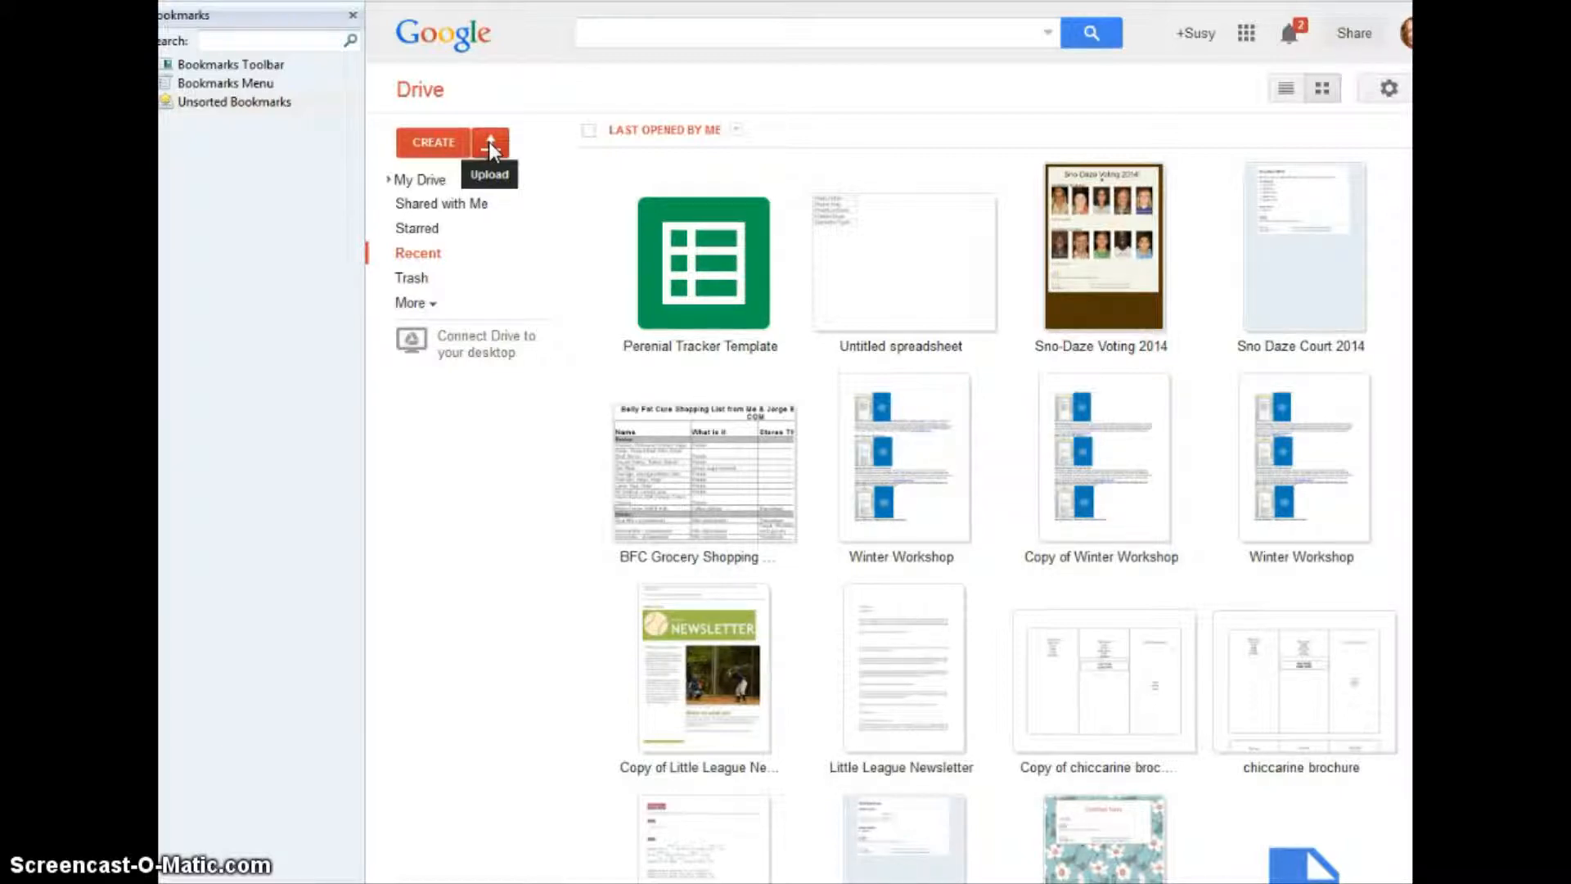
- Create a new blank spreadsheet in Drive and open its title for renaming
click(442, 143)
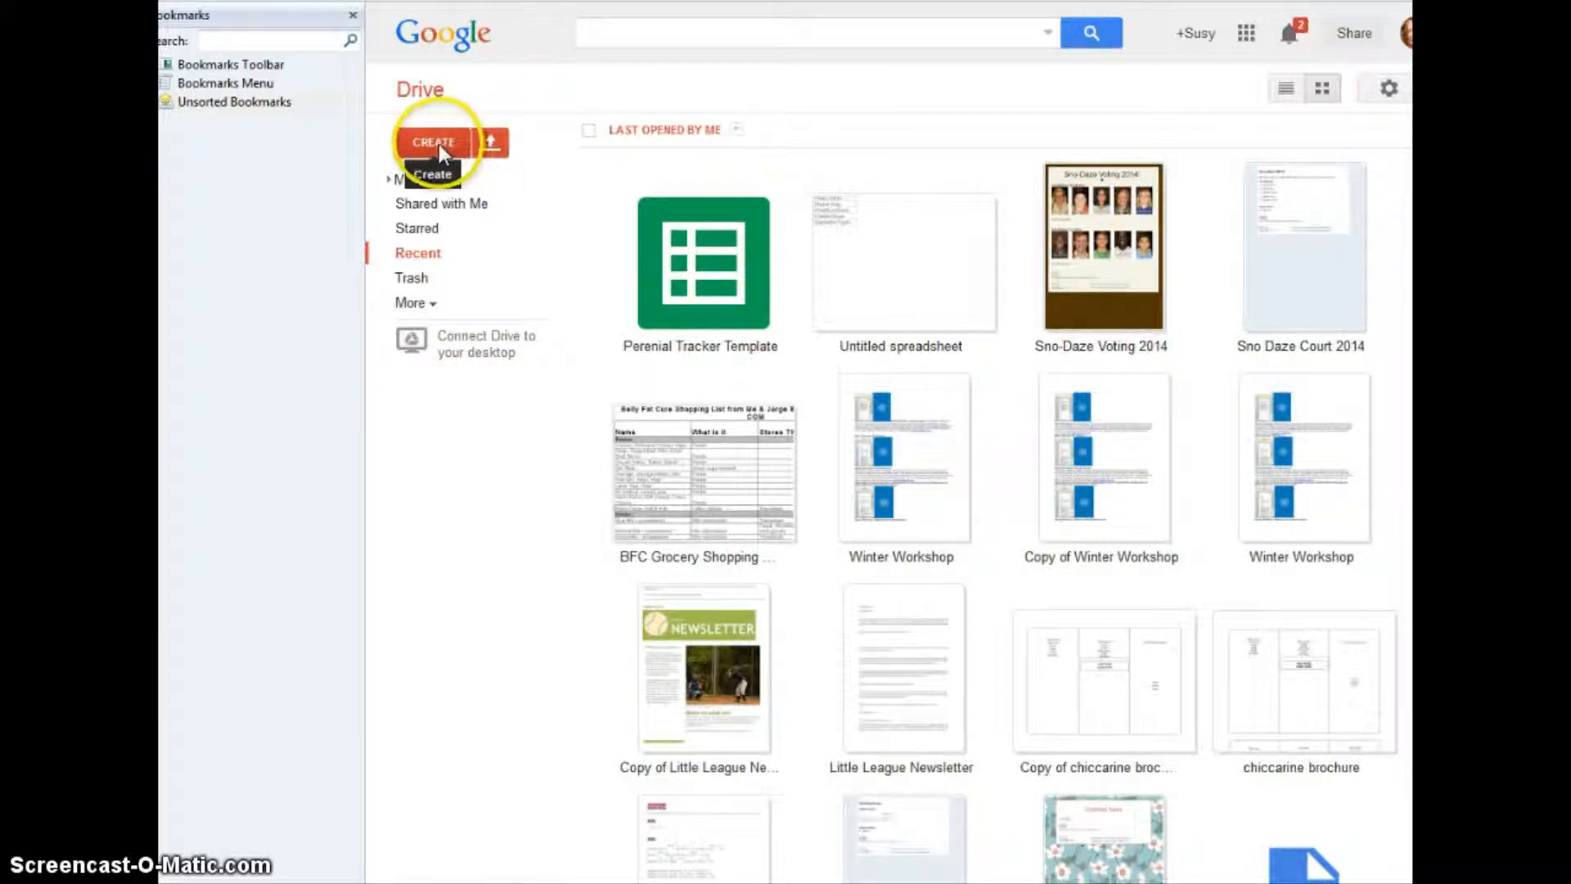
click(436, 140)
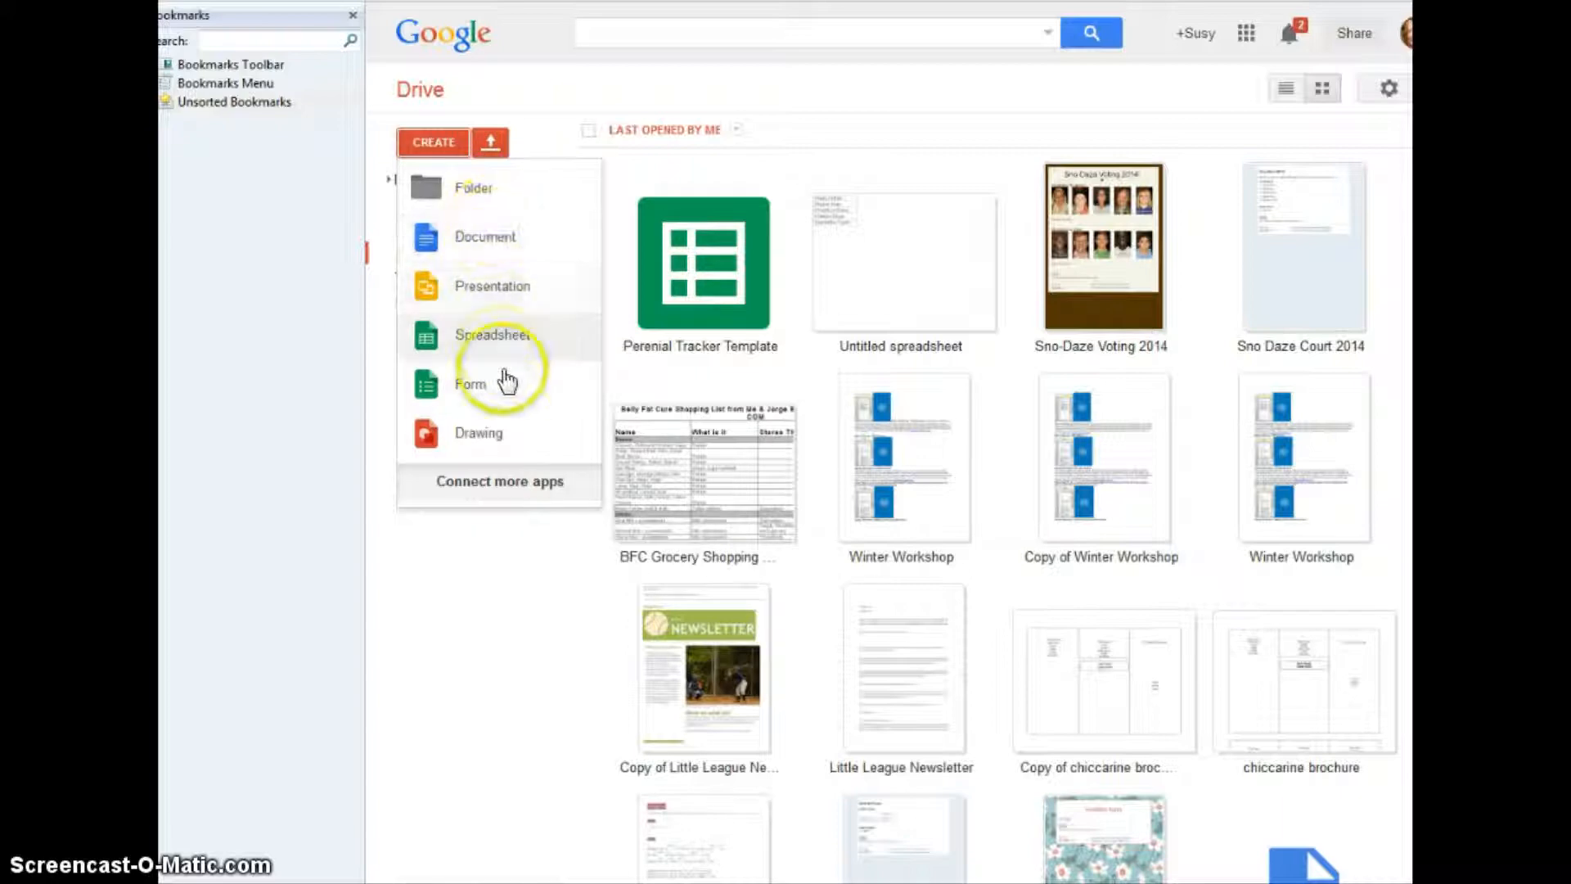
click(479, 340)
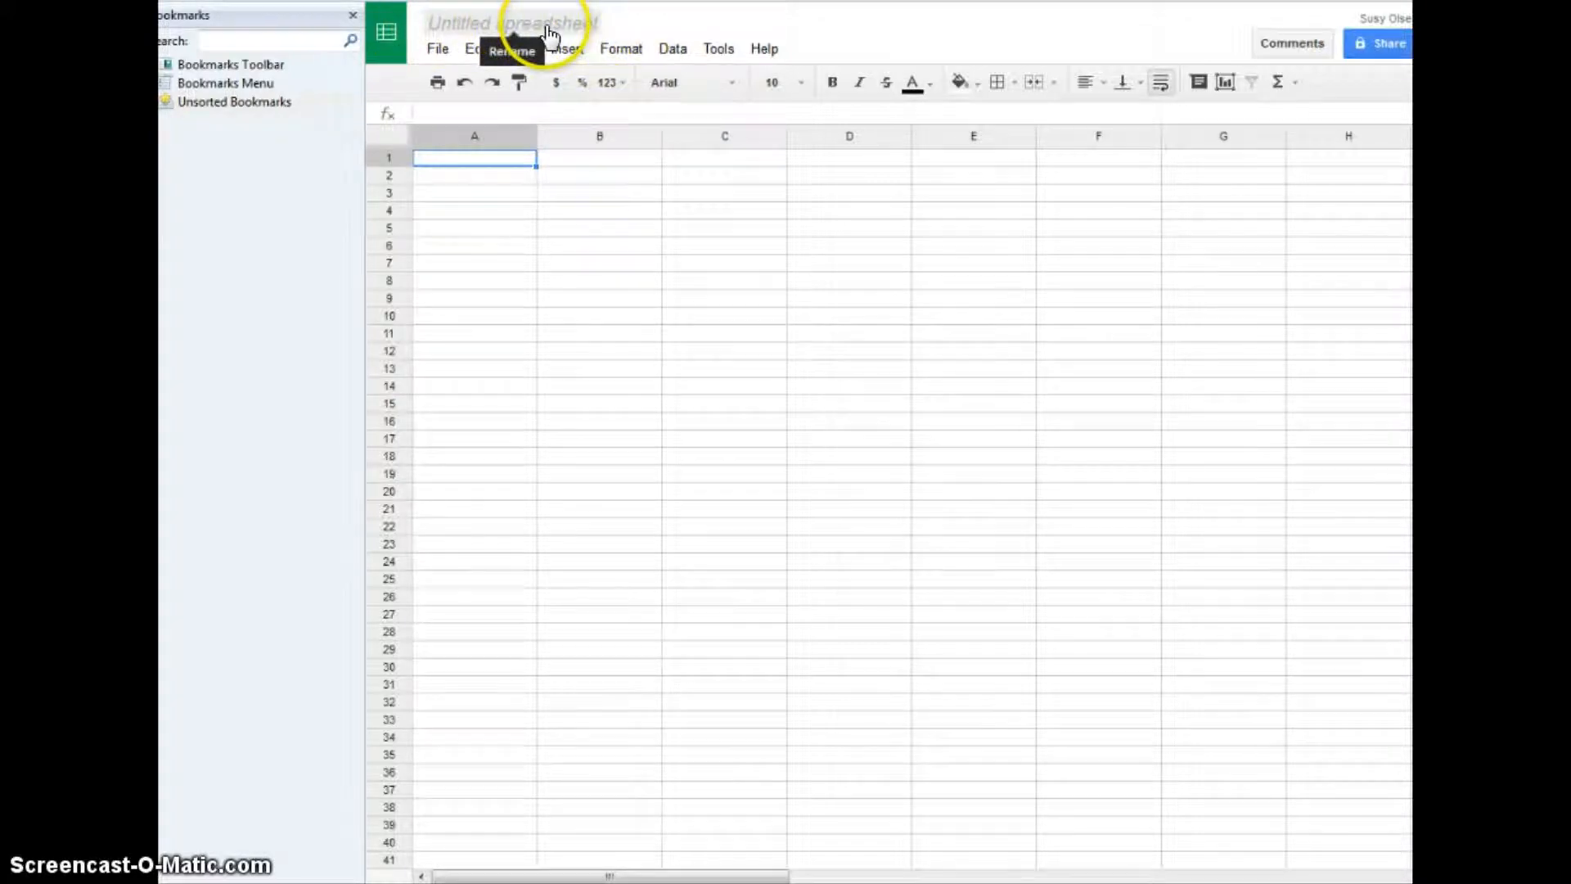
click(475, 33)
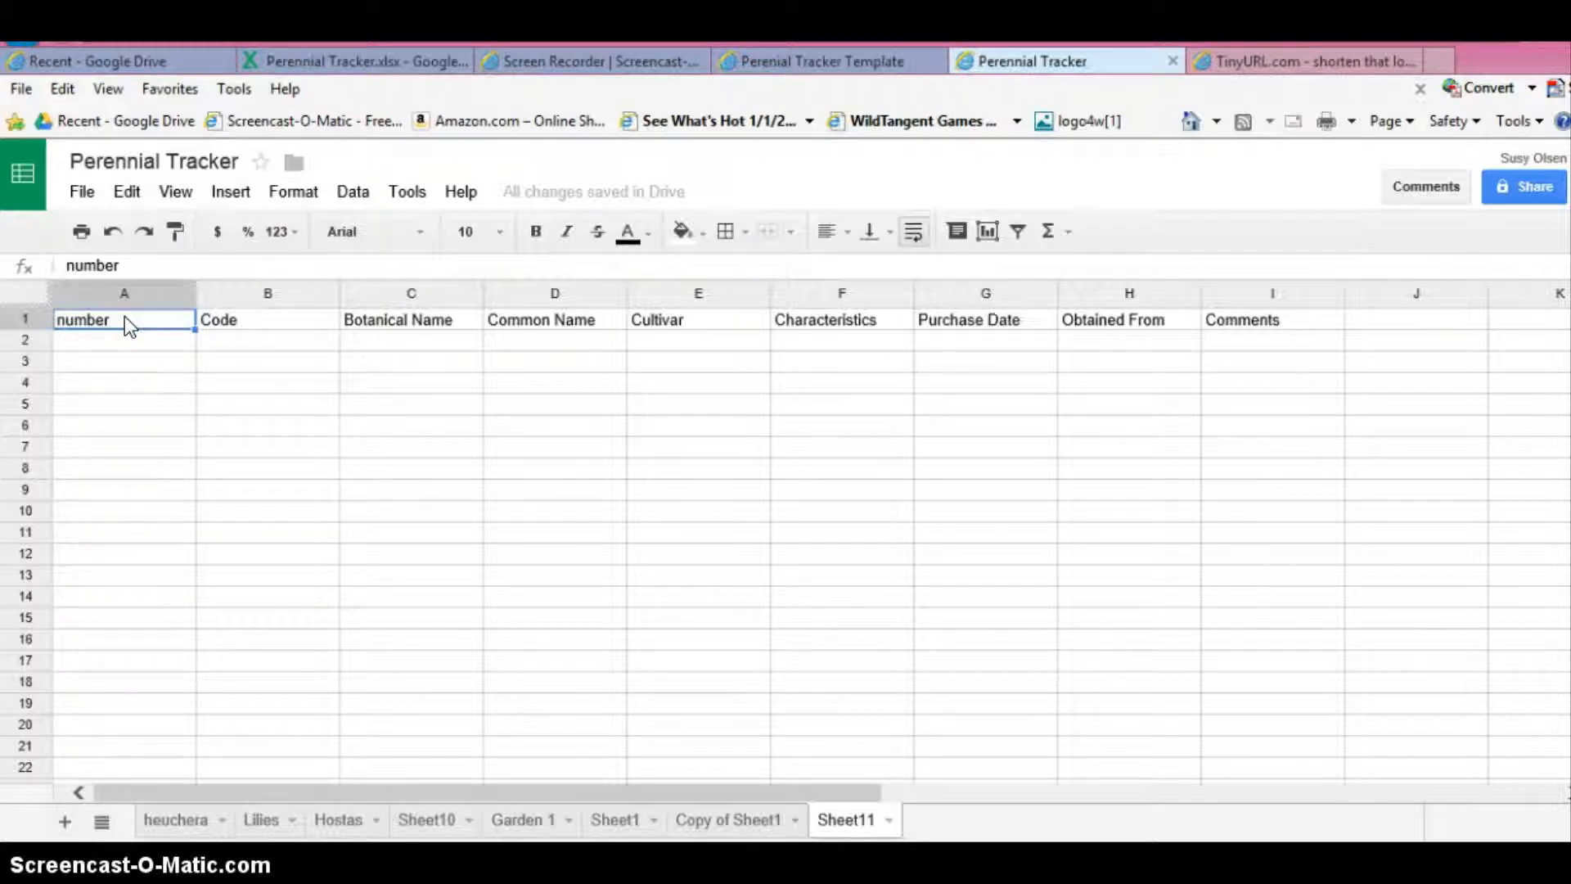
- Add the column header Location in cell J1, after the Comments header
key(Right)
key(Right)
key(Right)
key(Right)
key(Right)
key(Right)
key(Right)
key(Right)
key(Right)
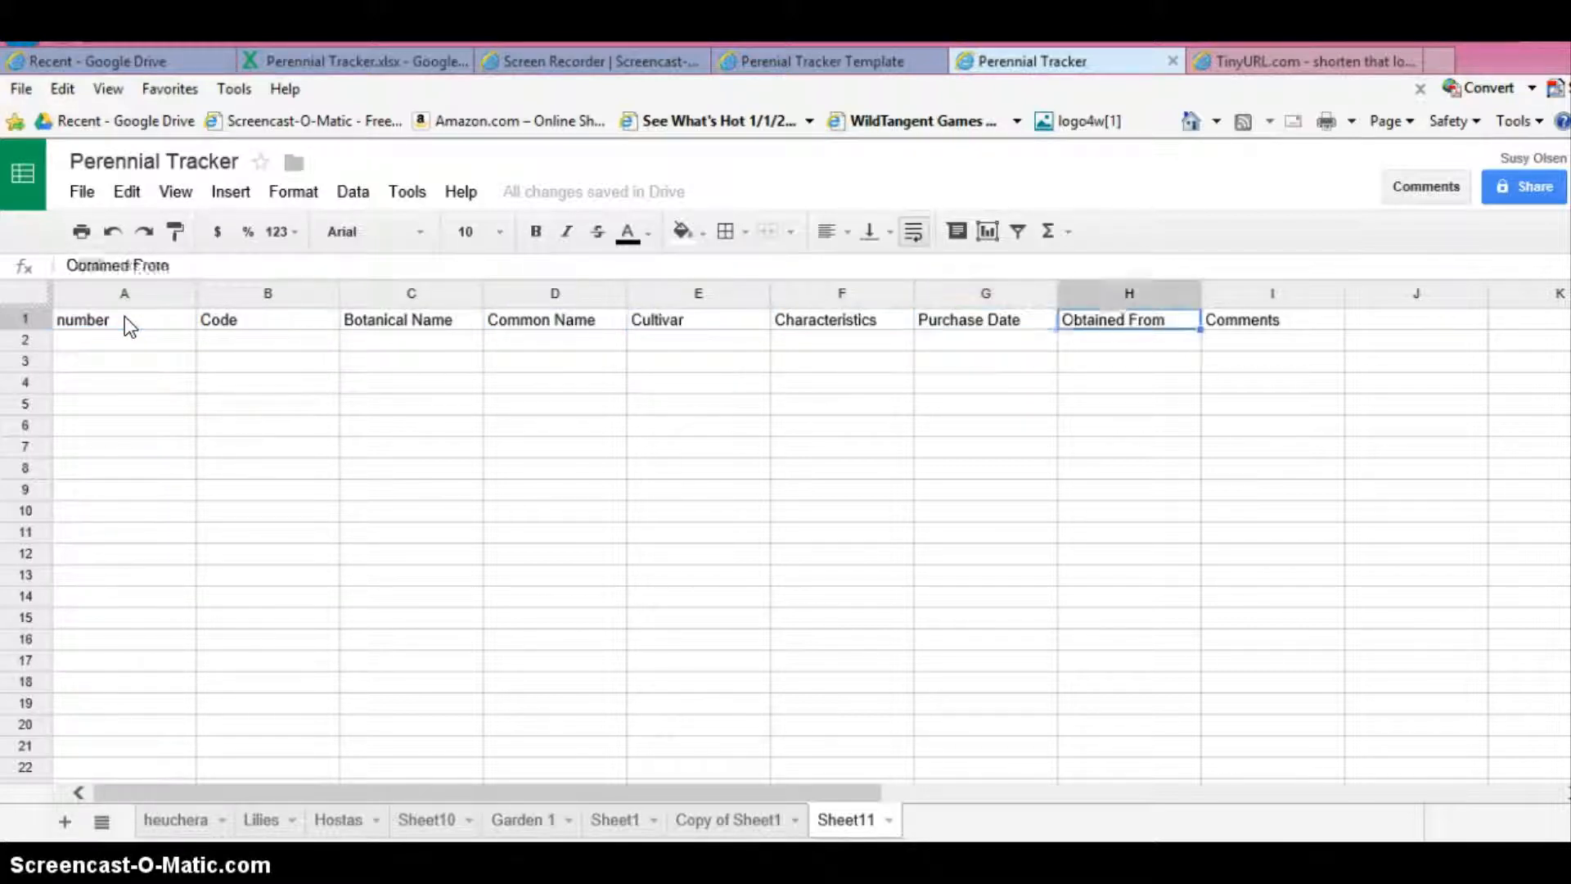
text(Location)
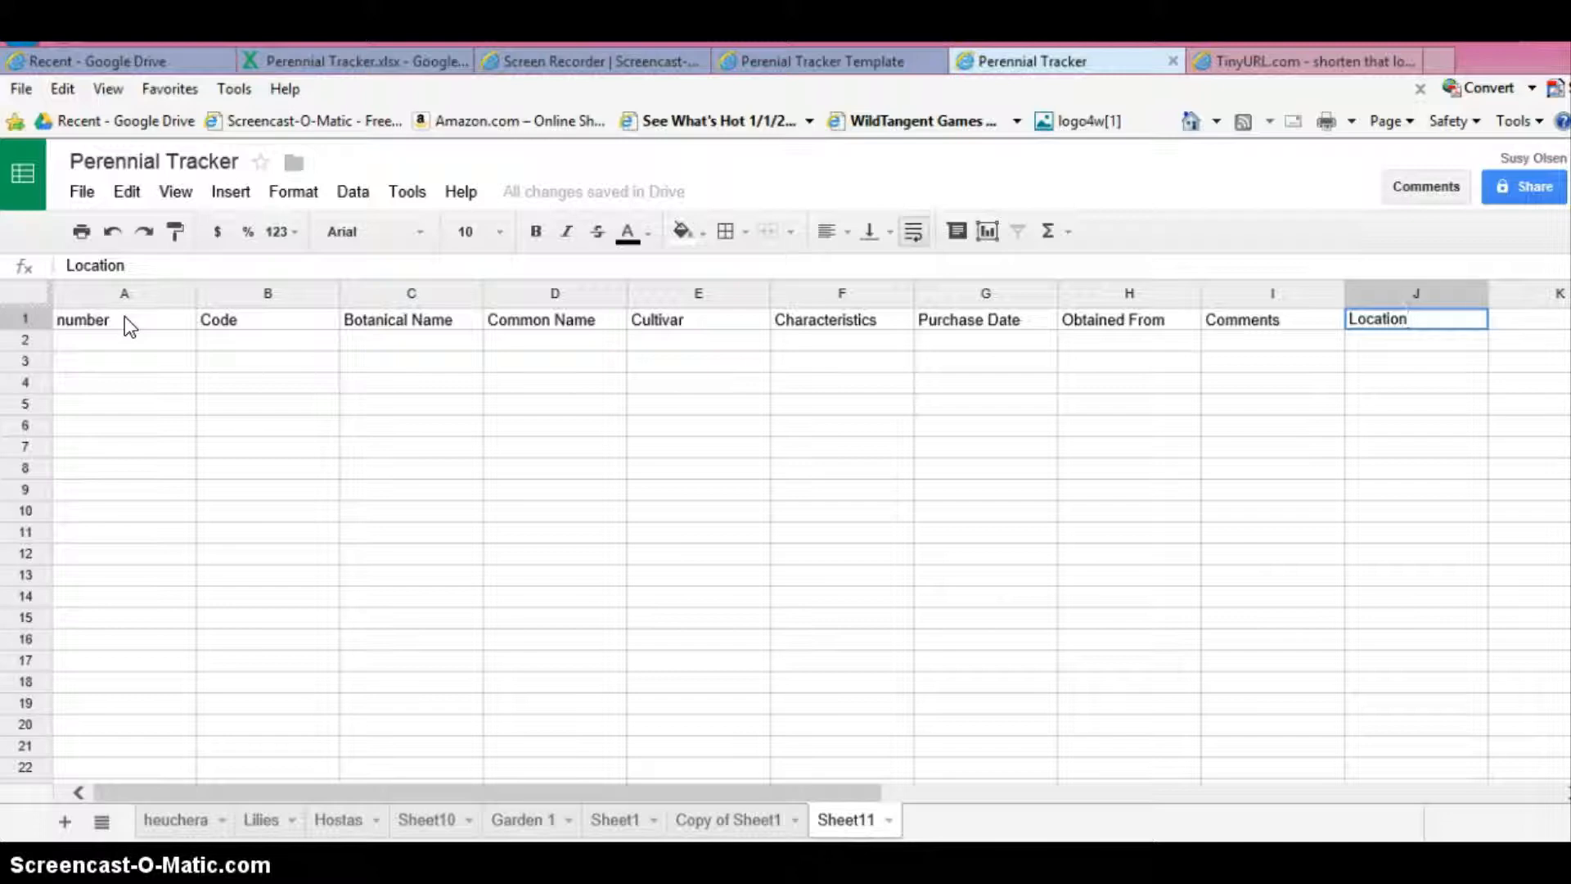
key(Return)
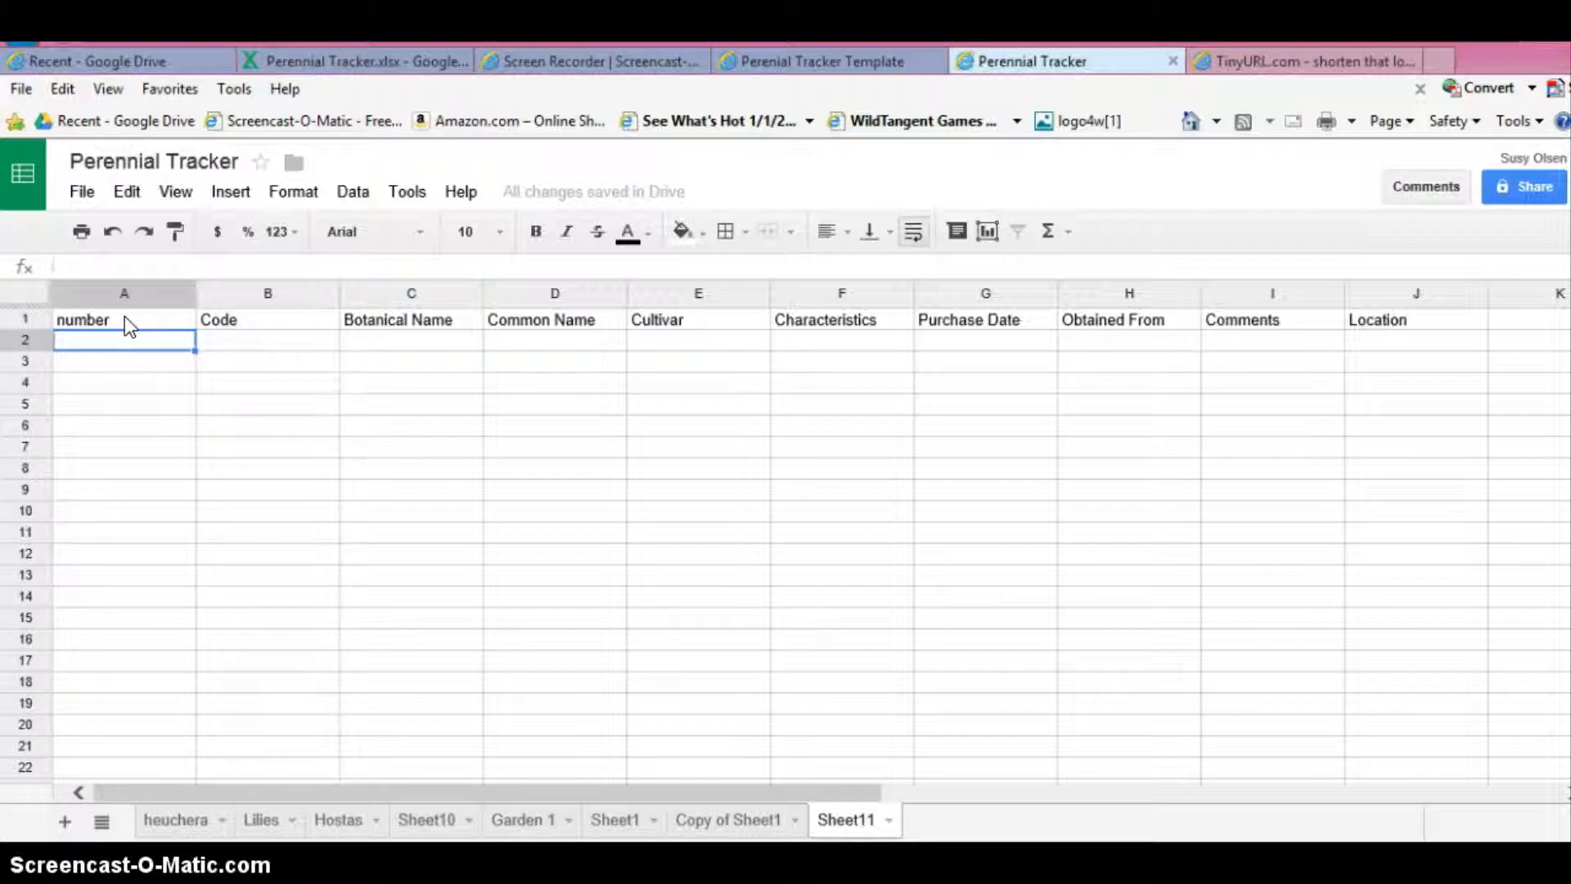
- Start the first plant record in row 2 with number 2 and code h1, leaving its remaining fields empty
text(2)
key(Tab)
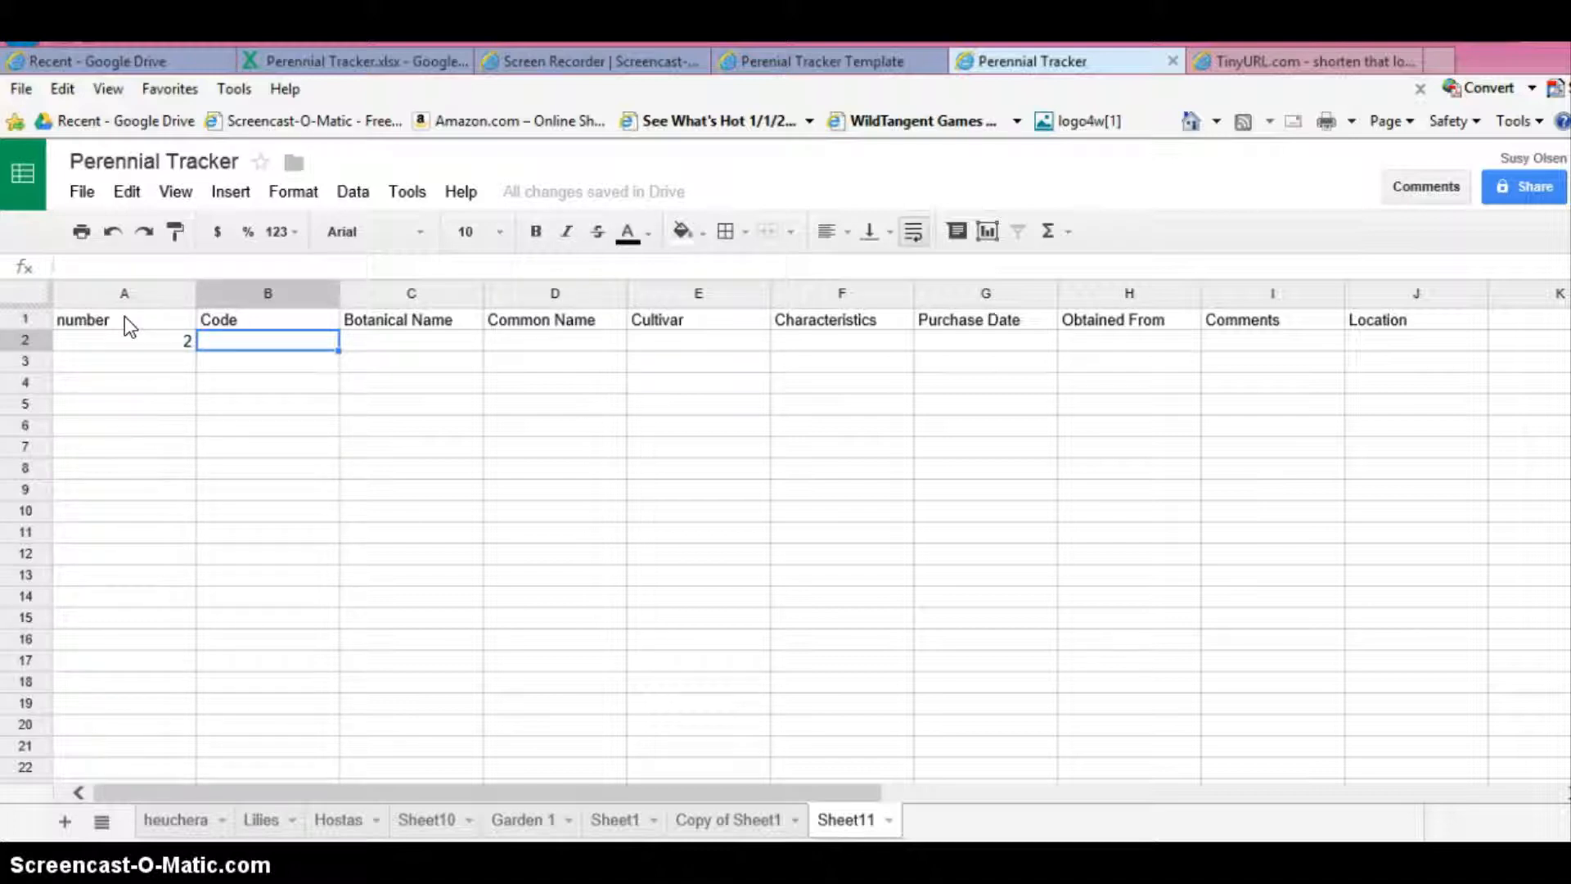
text(h)
text(1)
key(Tab)
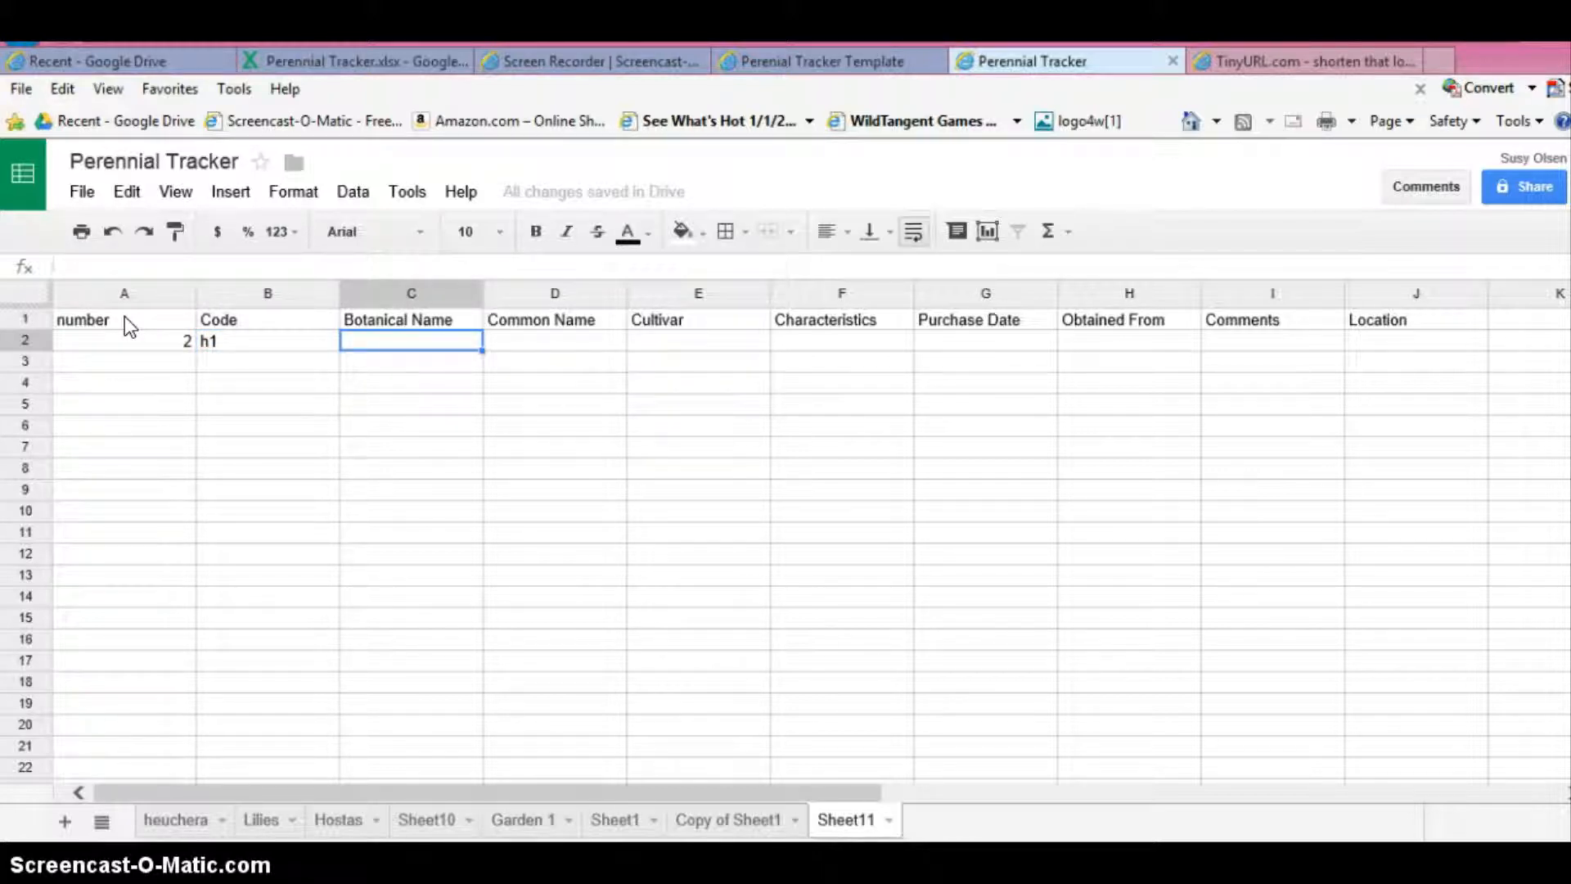
key(Tab)
key(Tab)
key(Tab)
key(Tab)
key(Tab)
key(Tab)
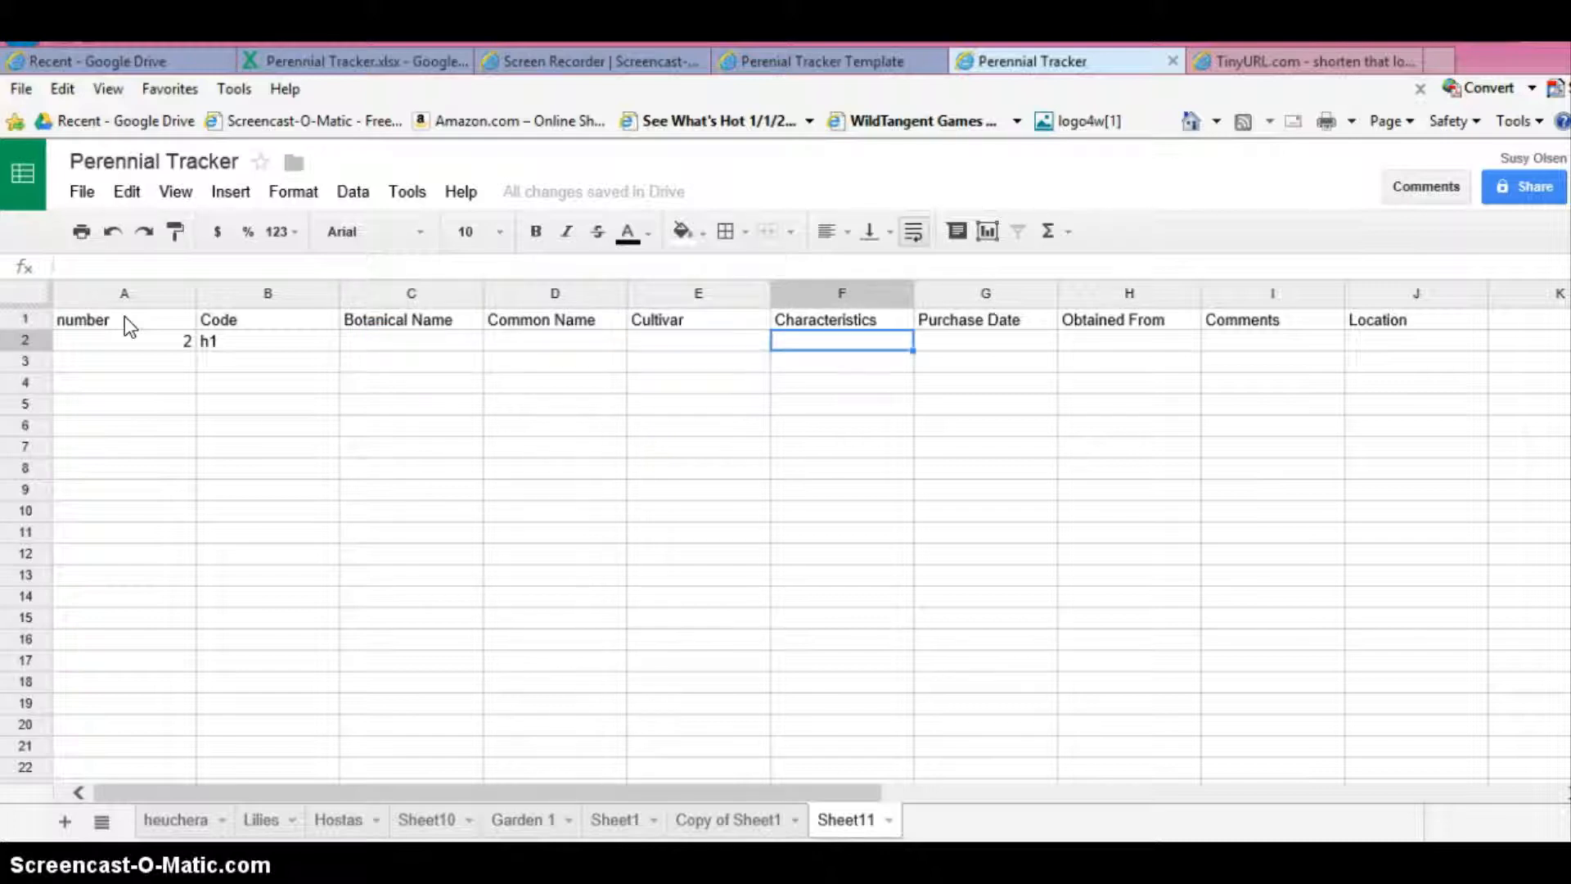
key(Tab)
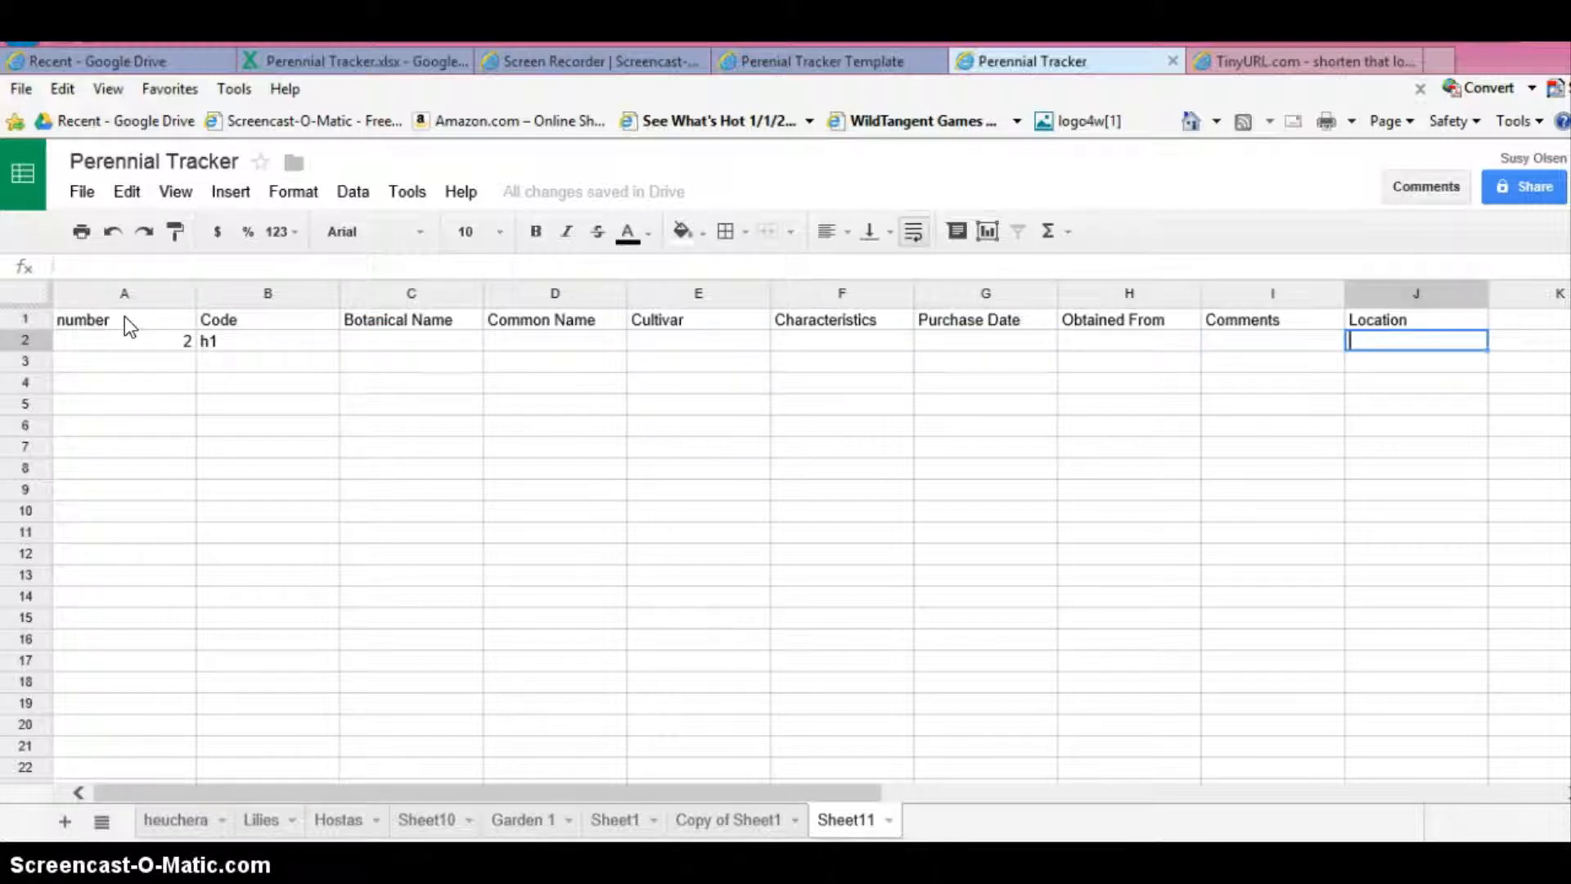
key(Return)
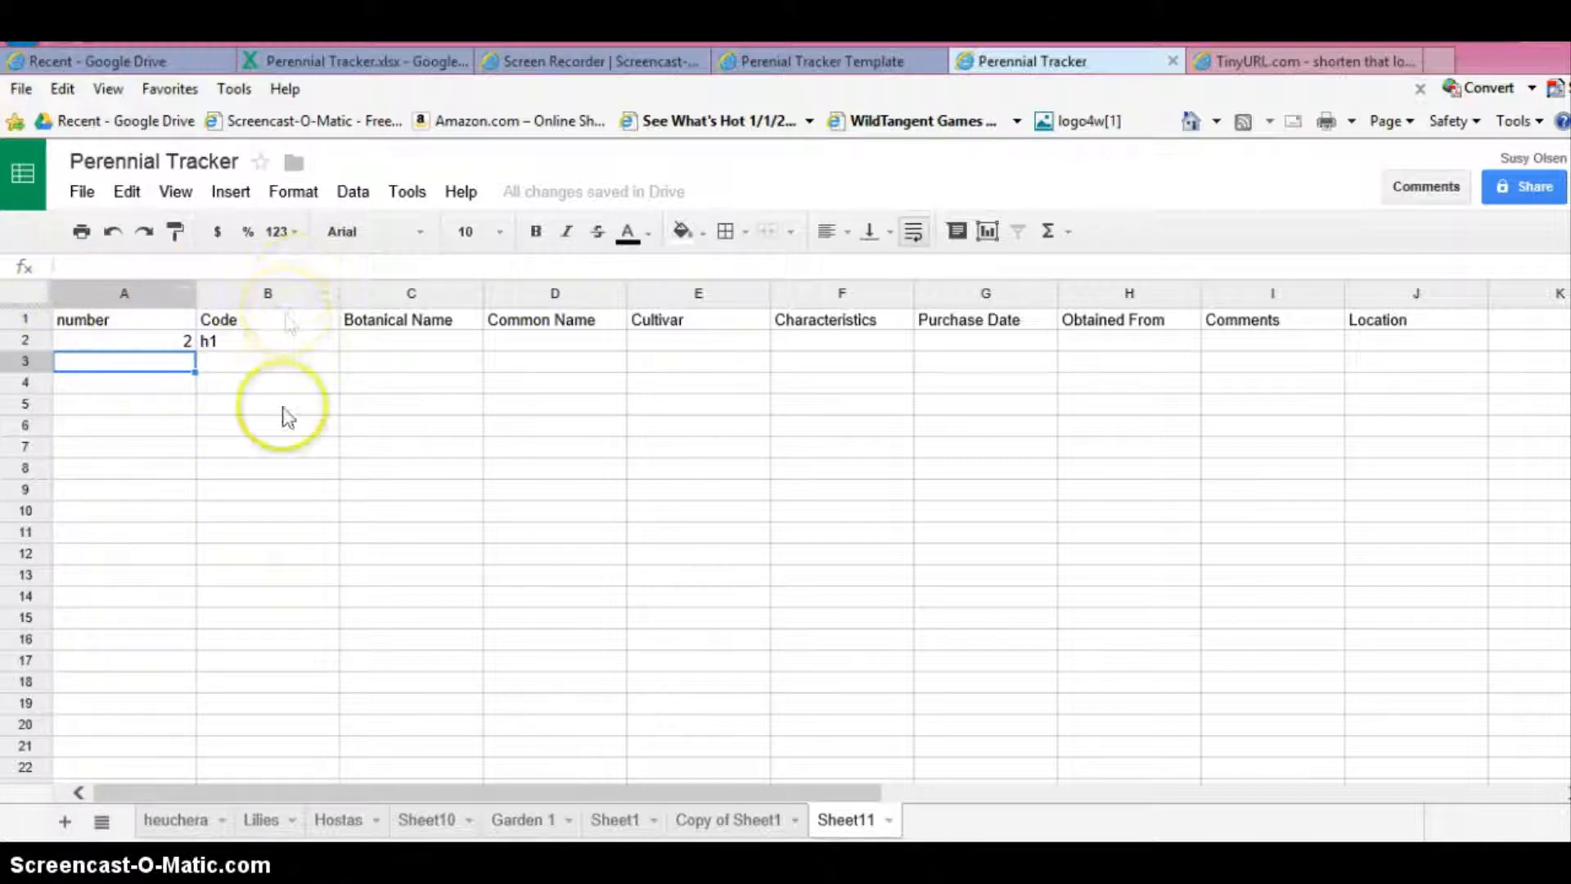
- Auto-fit the number and Code columns to the width of their contents
drag(194, 292, 194, 292)
double_click(193, 292)
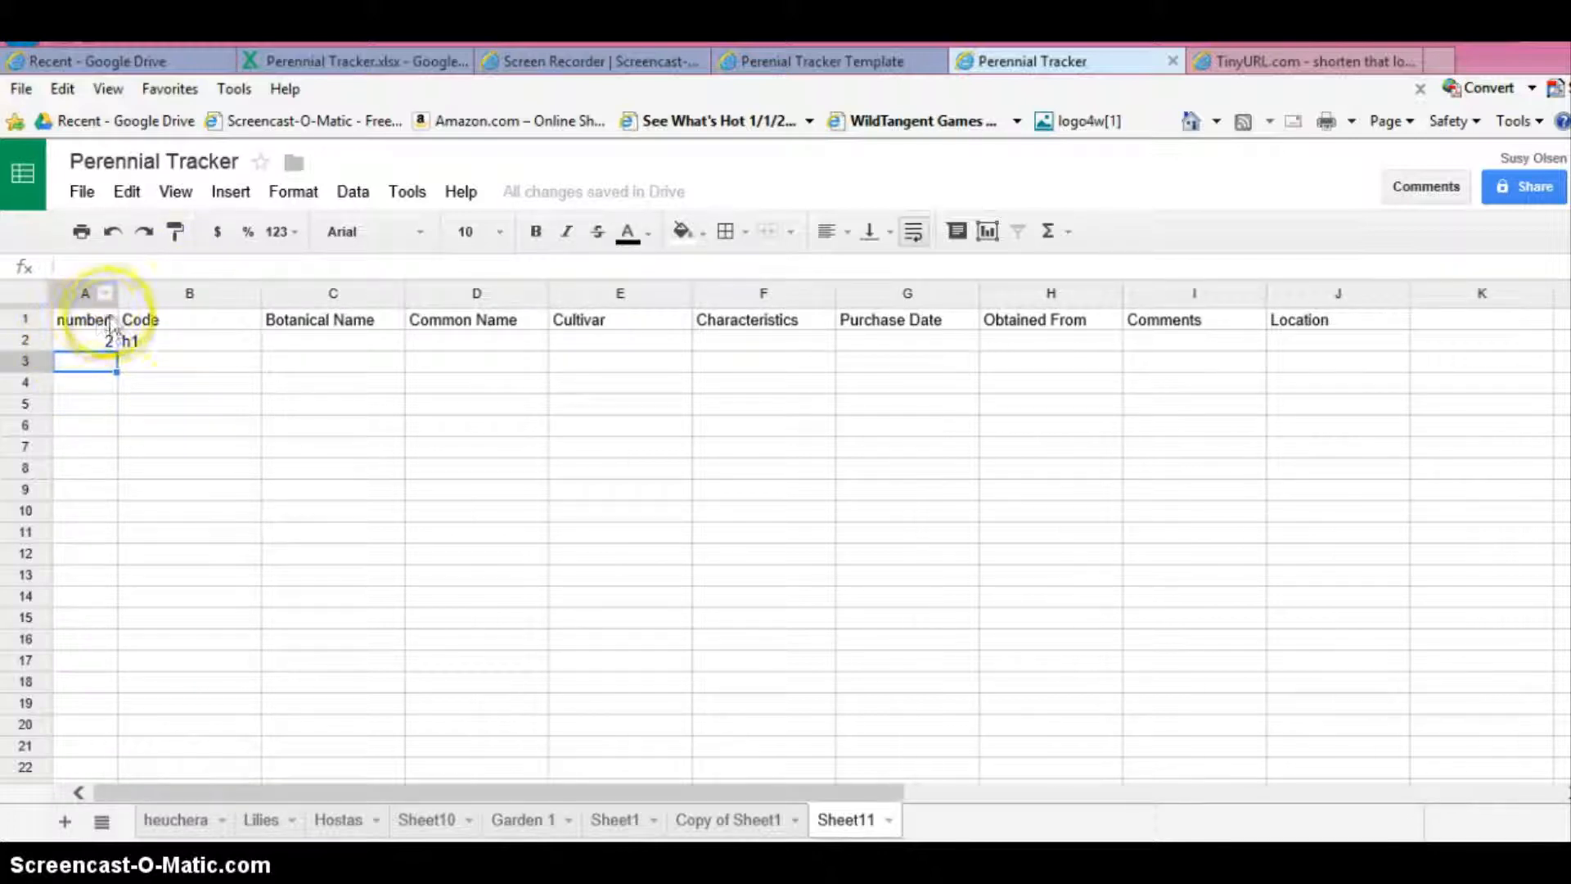
click(92, 353)
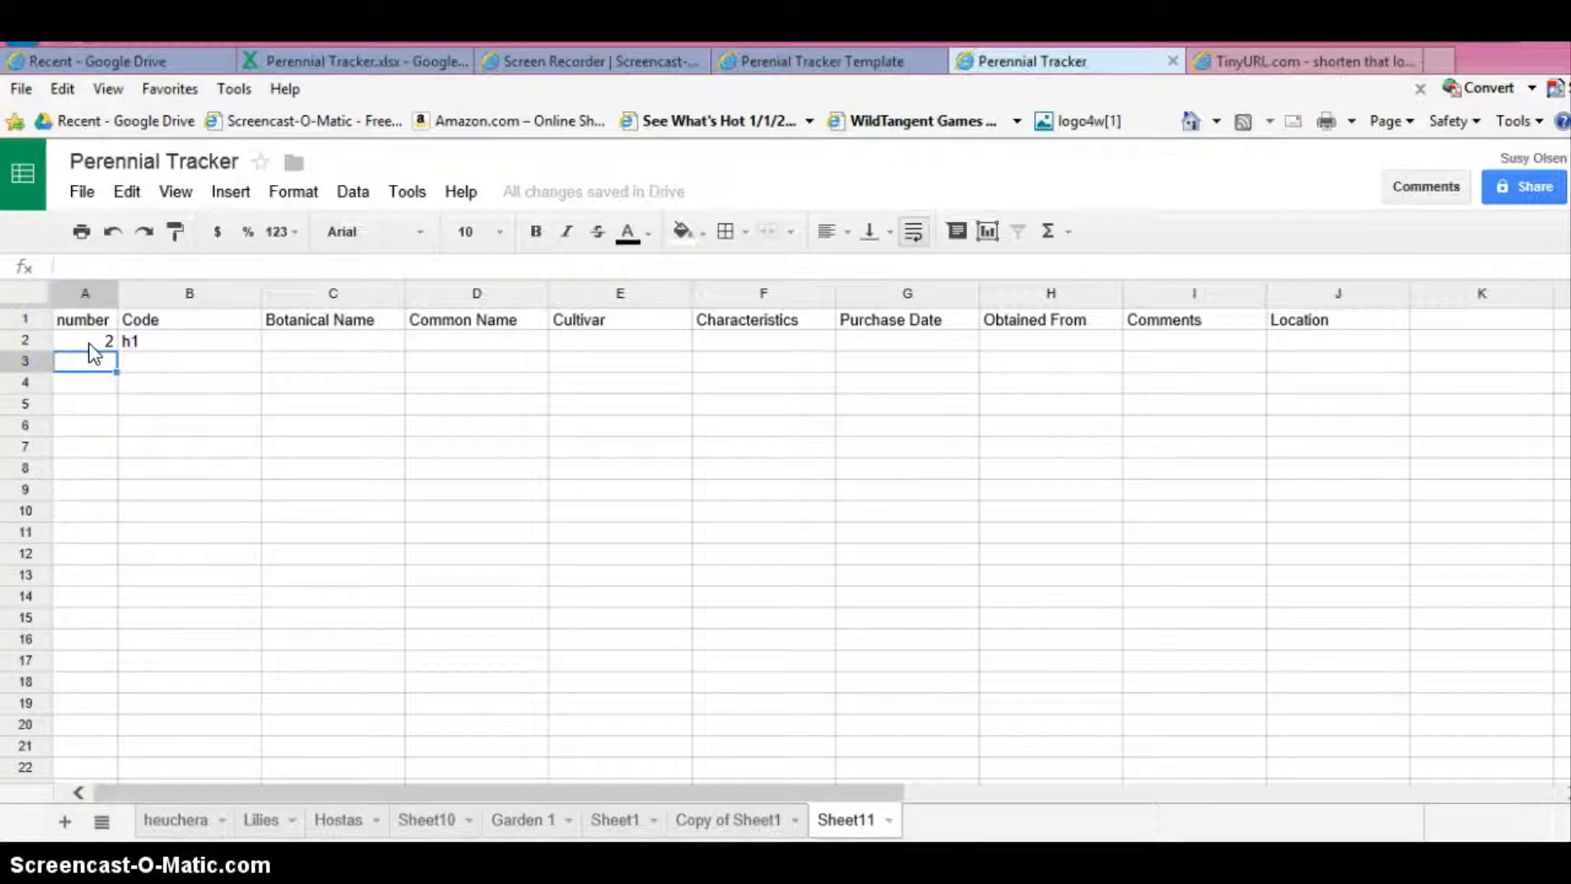
double_click(258, 295)
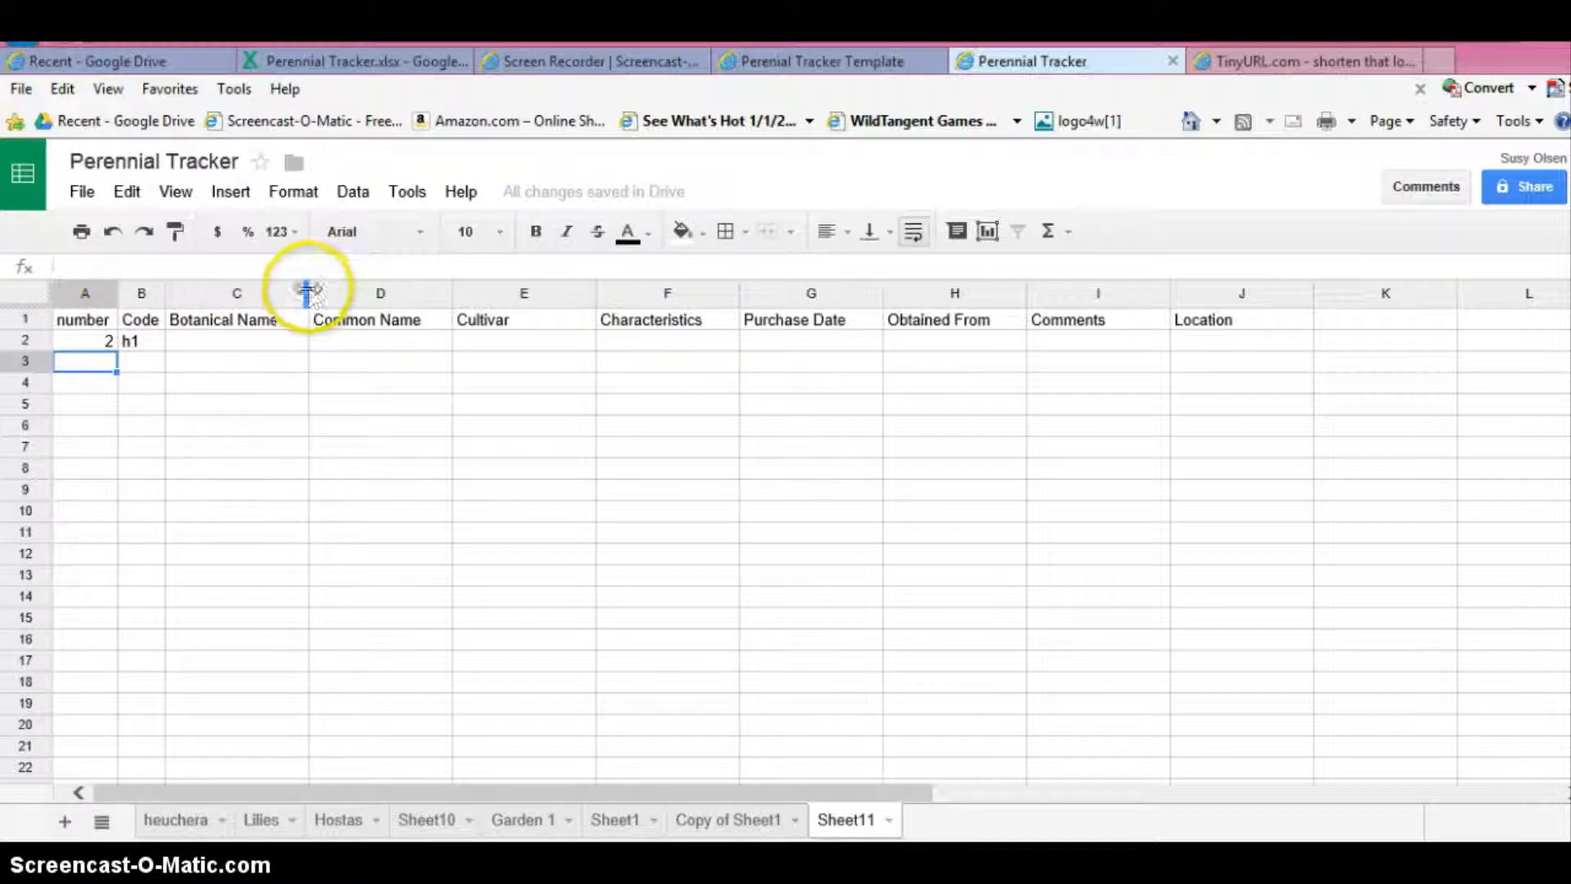
- Widen the Botanical Name and Characteristics columns slightly
drag(304, 292, 325, 292)
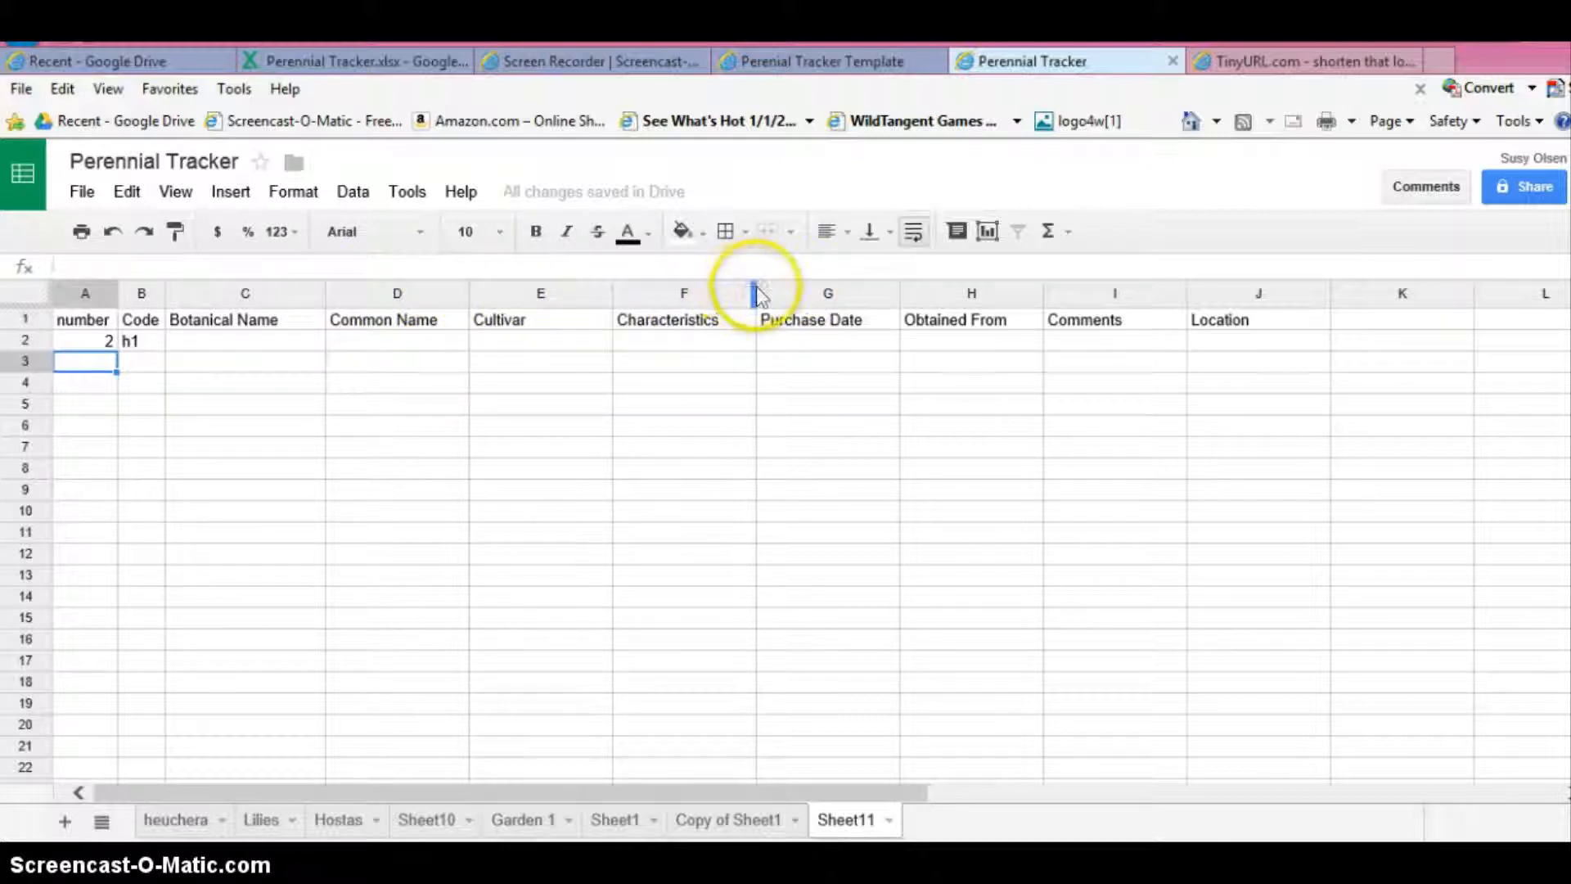
drag(755, 292, 770, 292)
click(715, 352)
- Turn off text wrapping for the Characteristics column and fill F2 with the placeholder text "dfsj fkskj s dkfjse fskdjfs dldsj dsfsdfj djsfsljfds g"
click(721, 293)
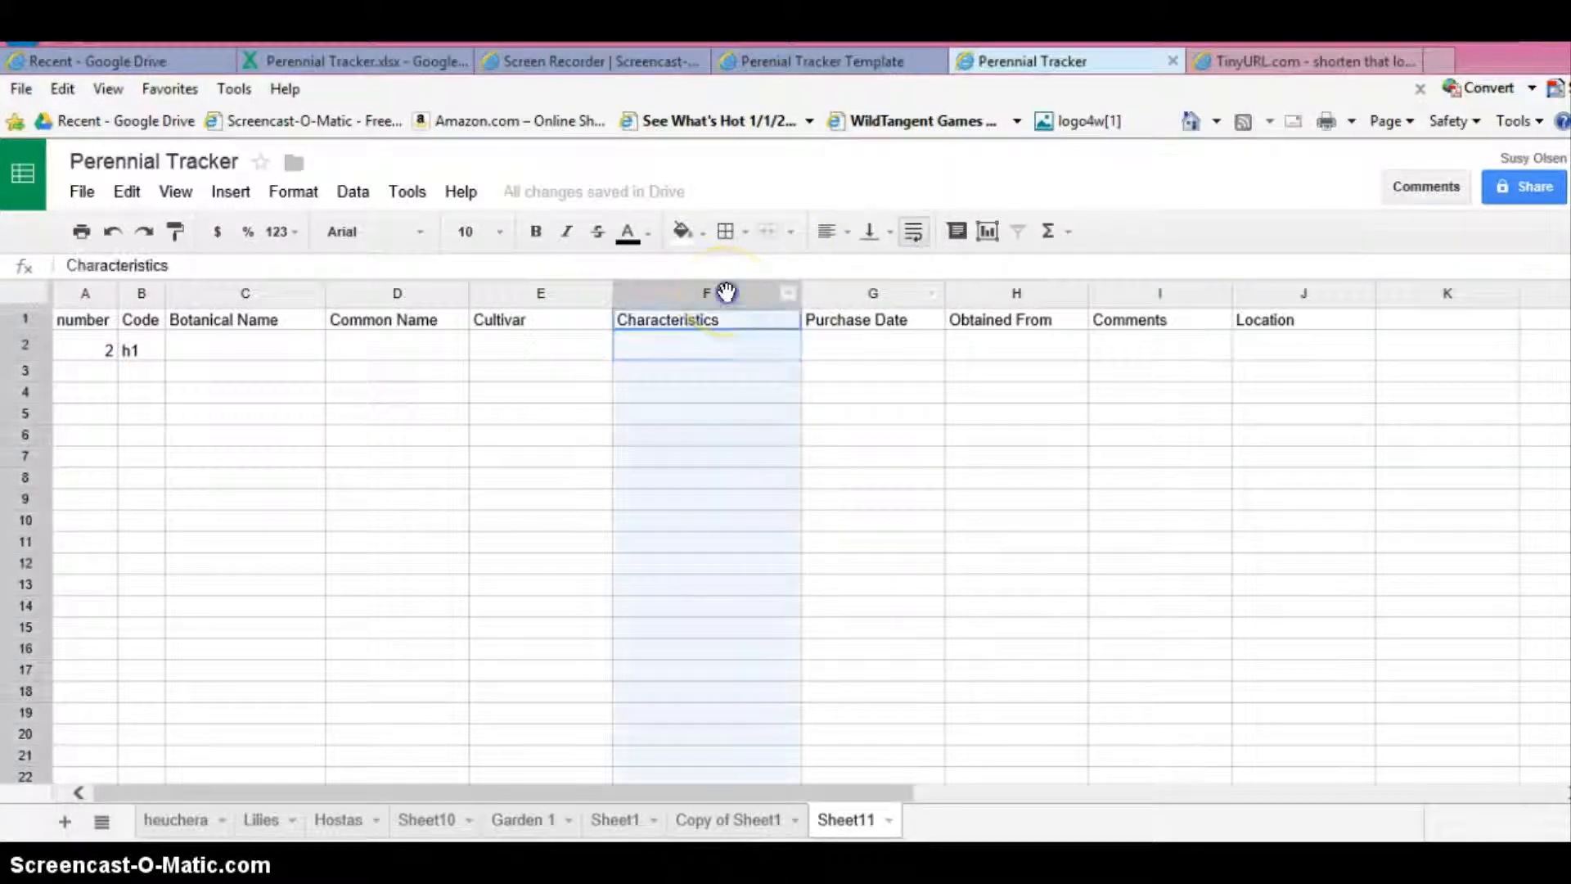
click(914, 231)
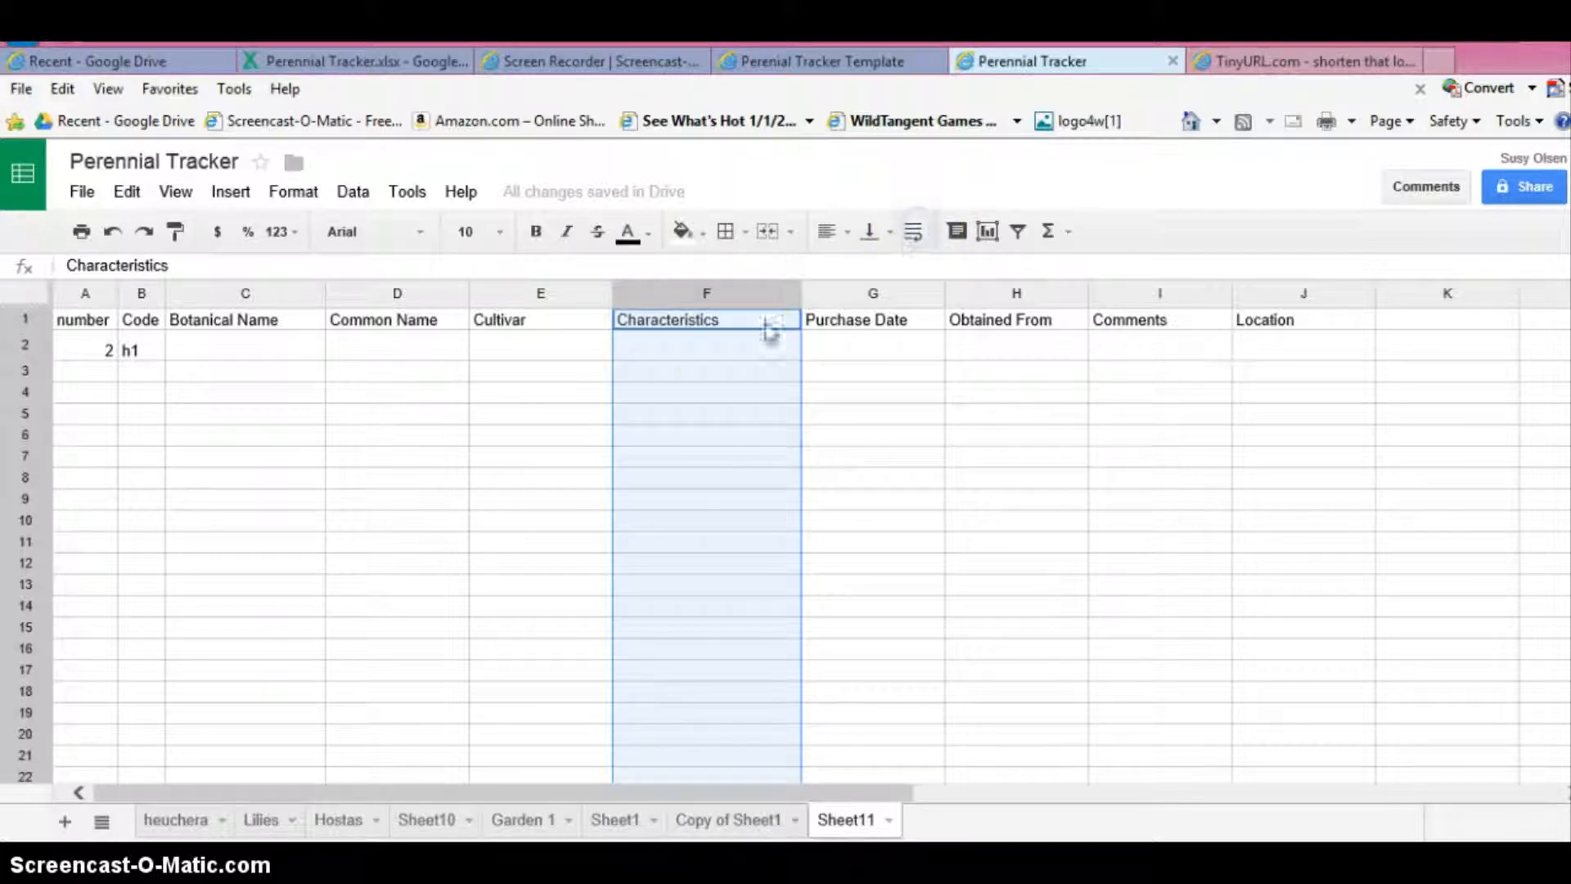
click(678, 348)
text(dfsj)
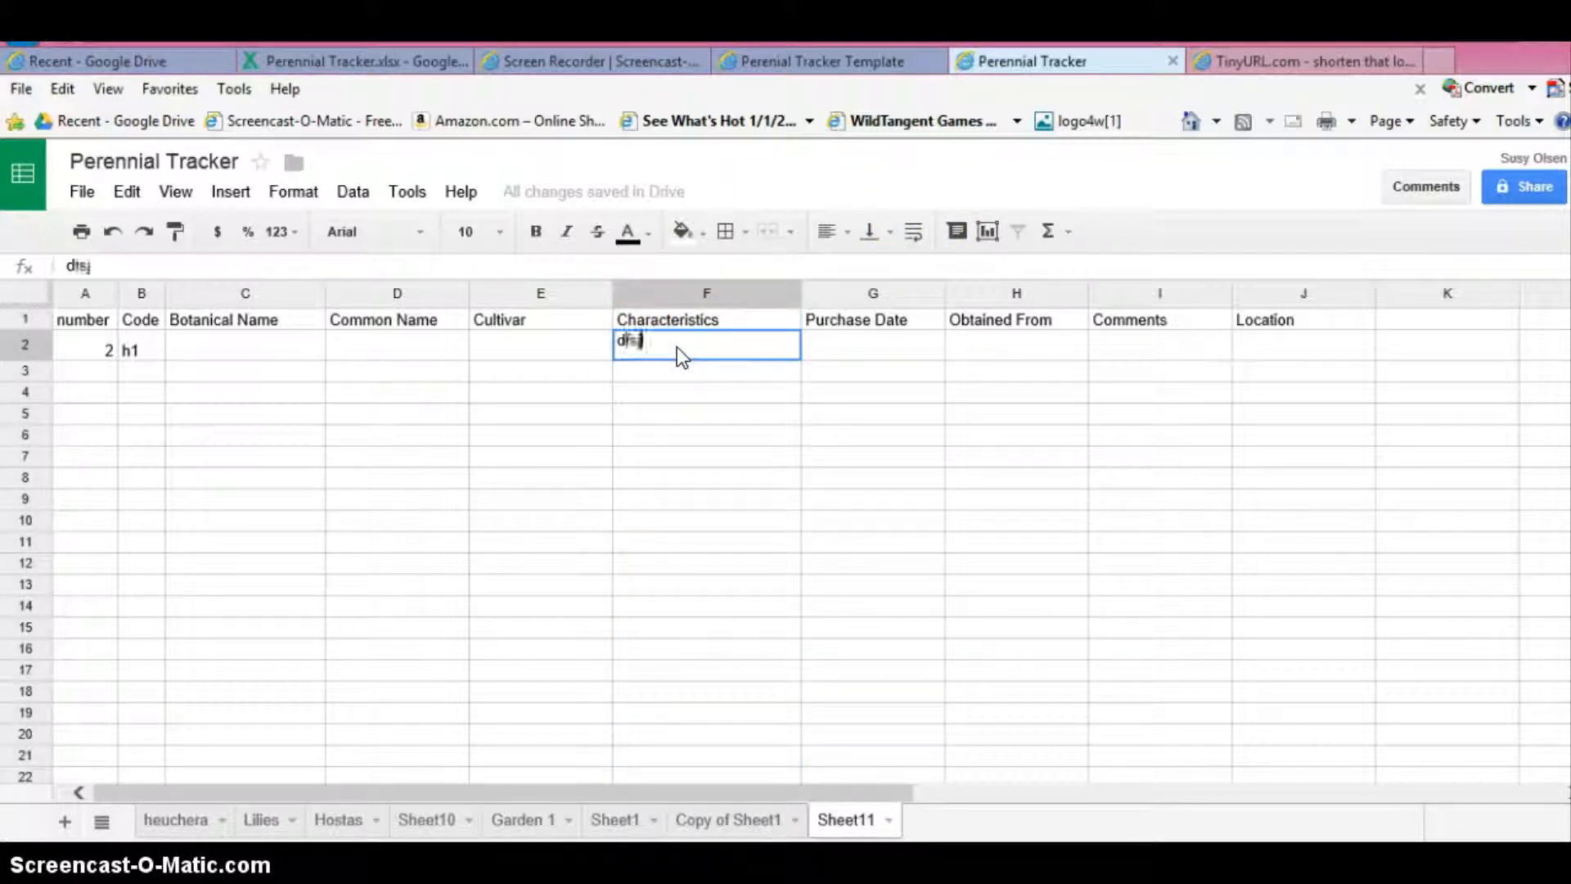
text( fkskj s dkfjse )
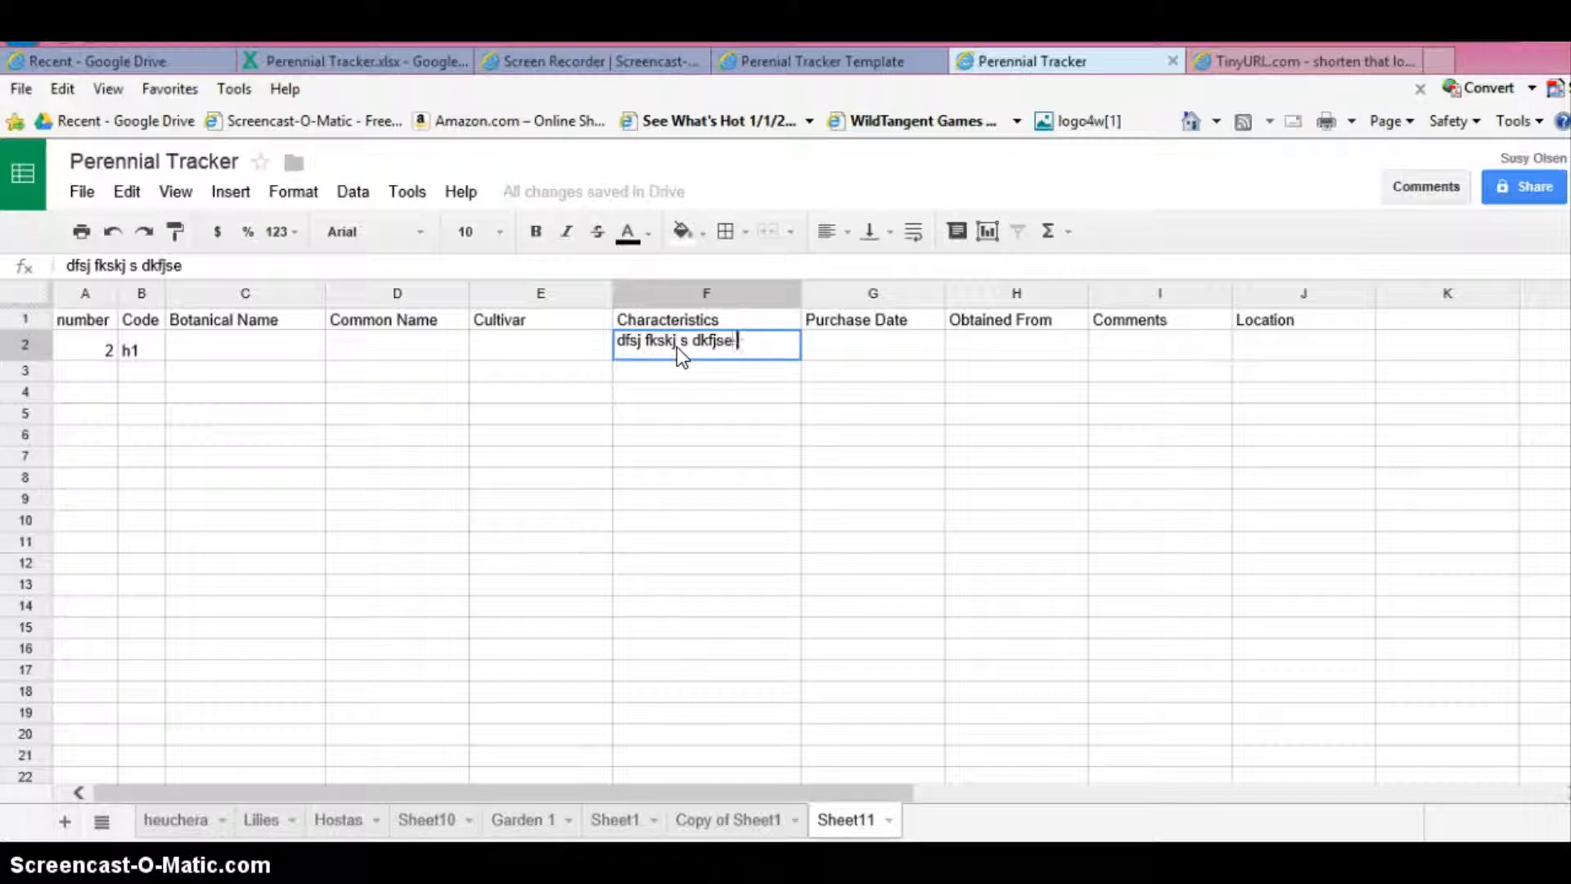
text(fskdjfs dldsj dsfsdfj)
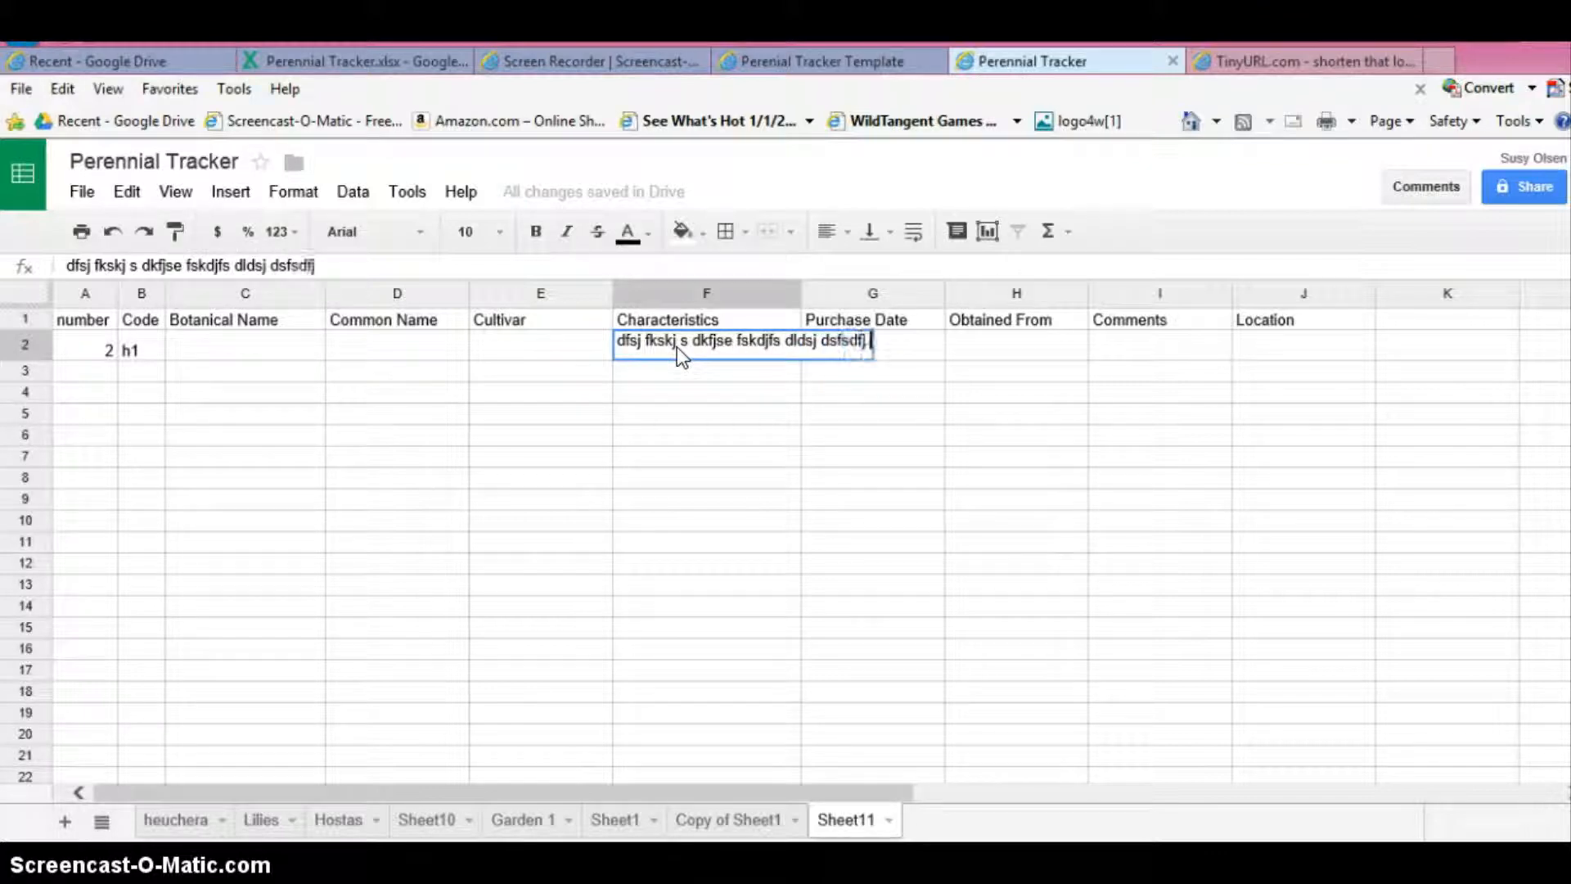
text( djsfsljfsg)
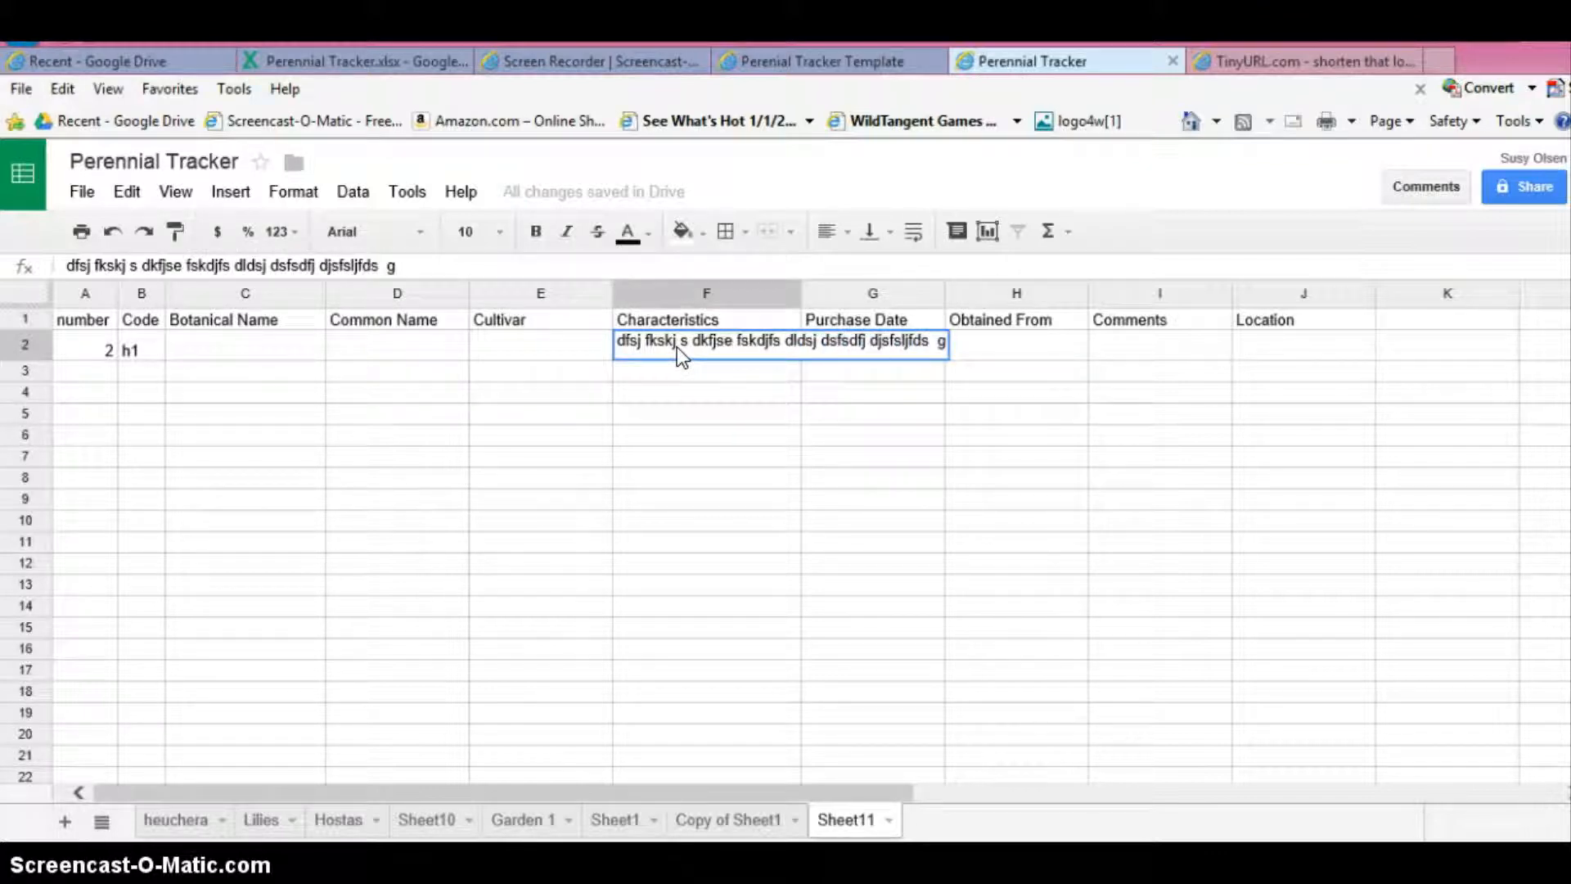
key(Tab)
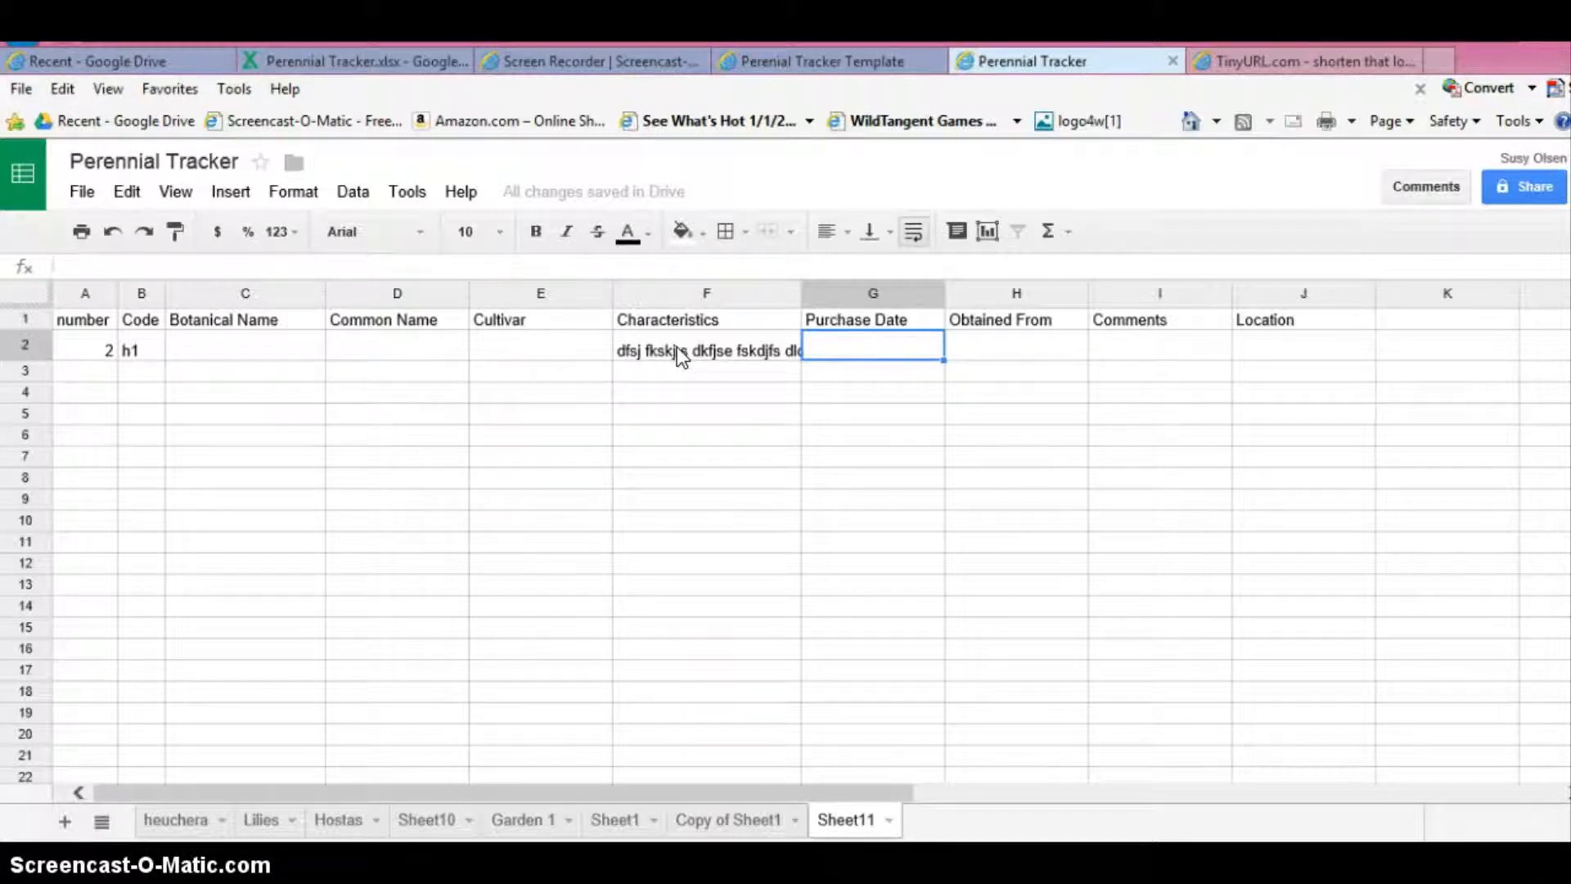
- Increase the height of row 2 and turn on text wrapping for cell F2
click(645, 433)
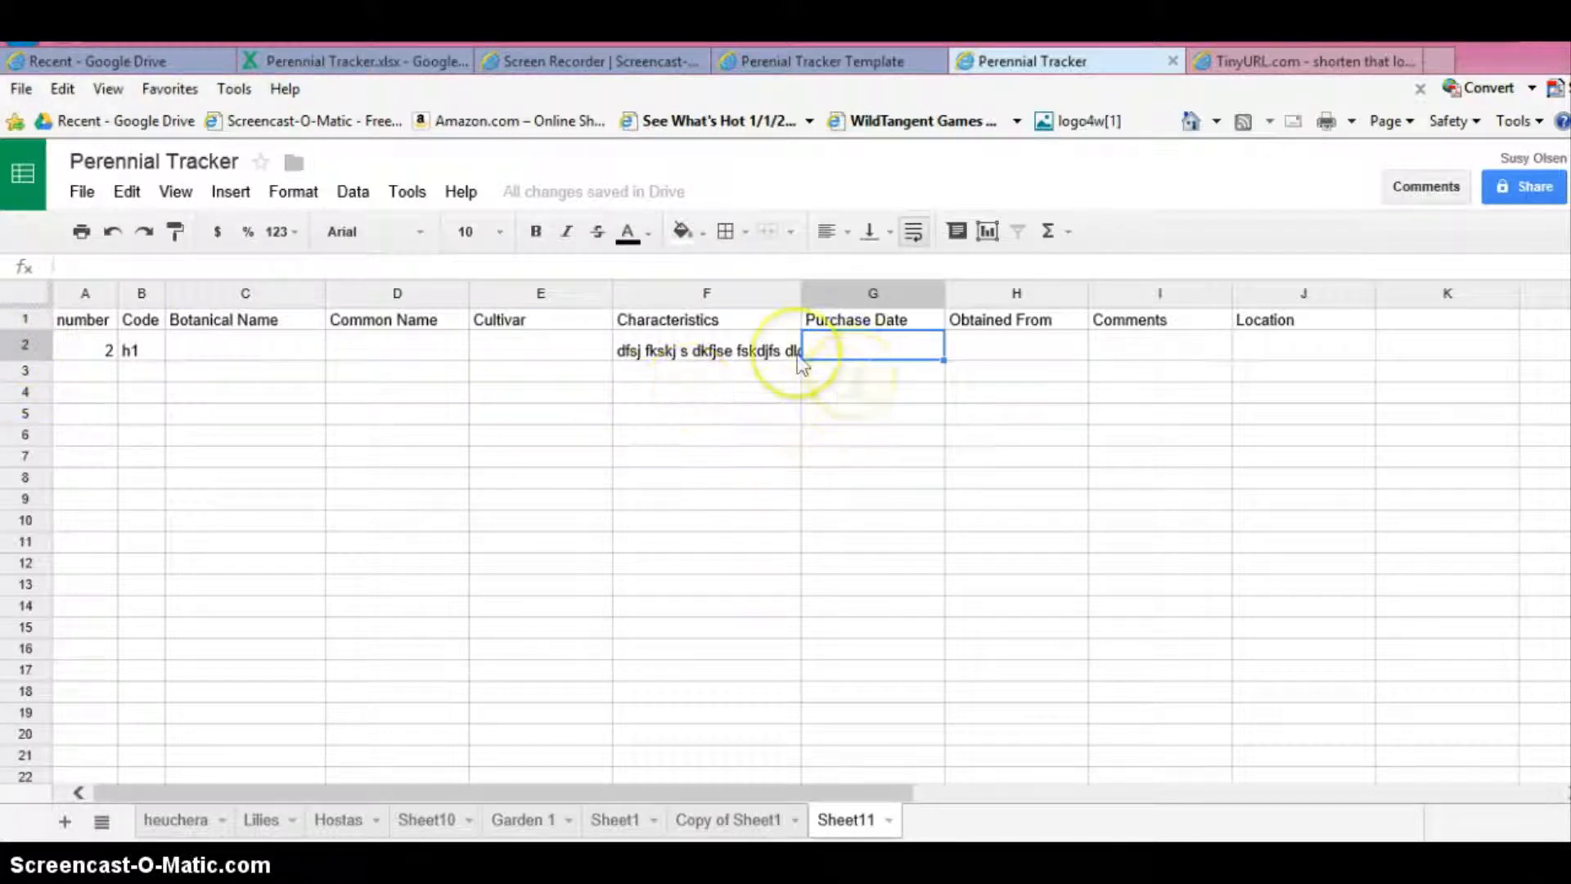
mouse_move(24, 360)
mouse_down()
mouse_move(25, 399)
mouse_move(18, 385)
mouse_up()
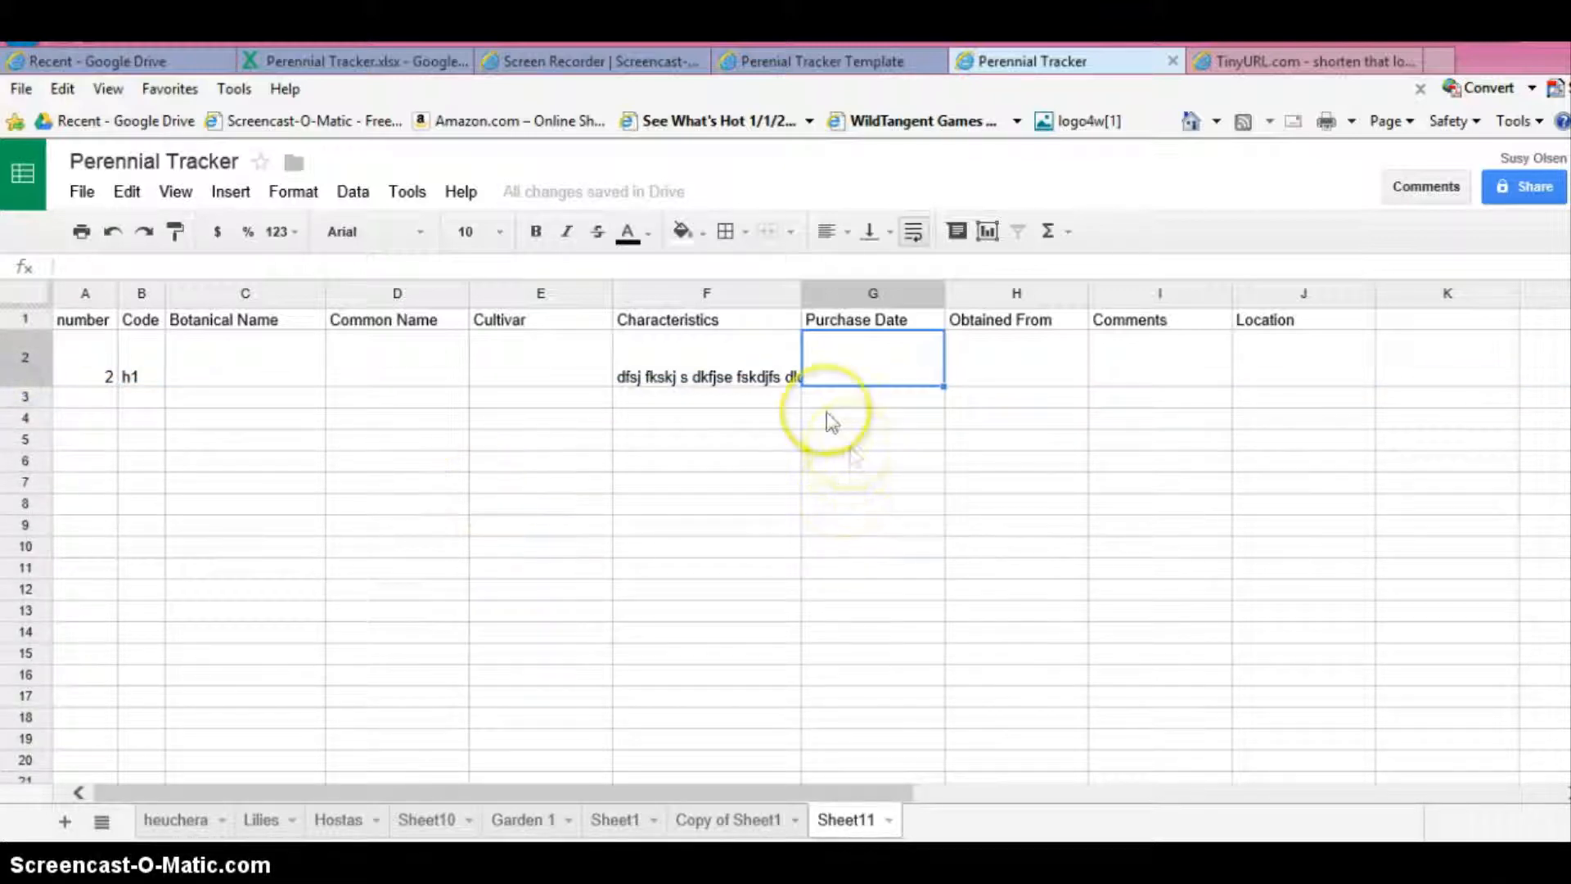
click(675, 356)
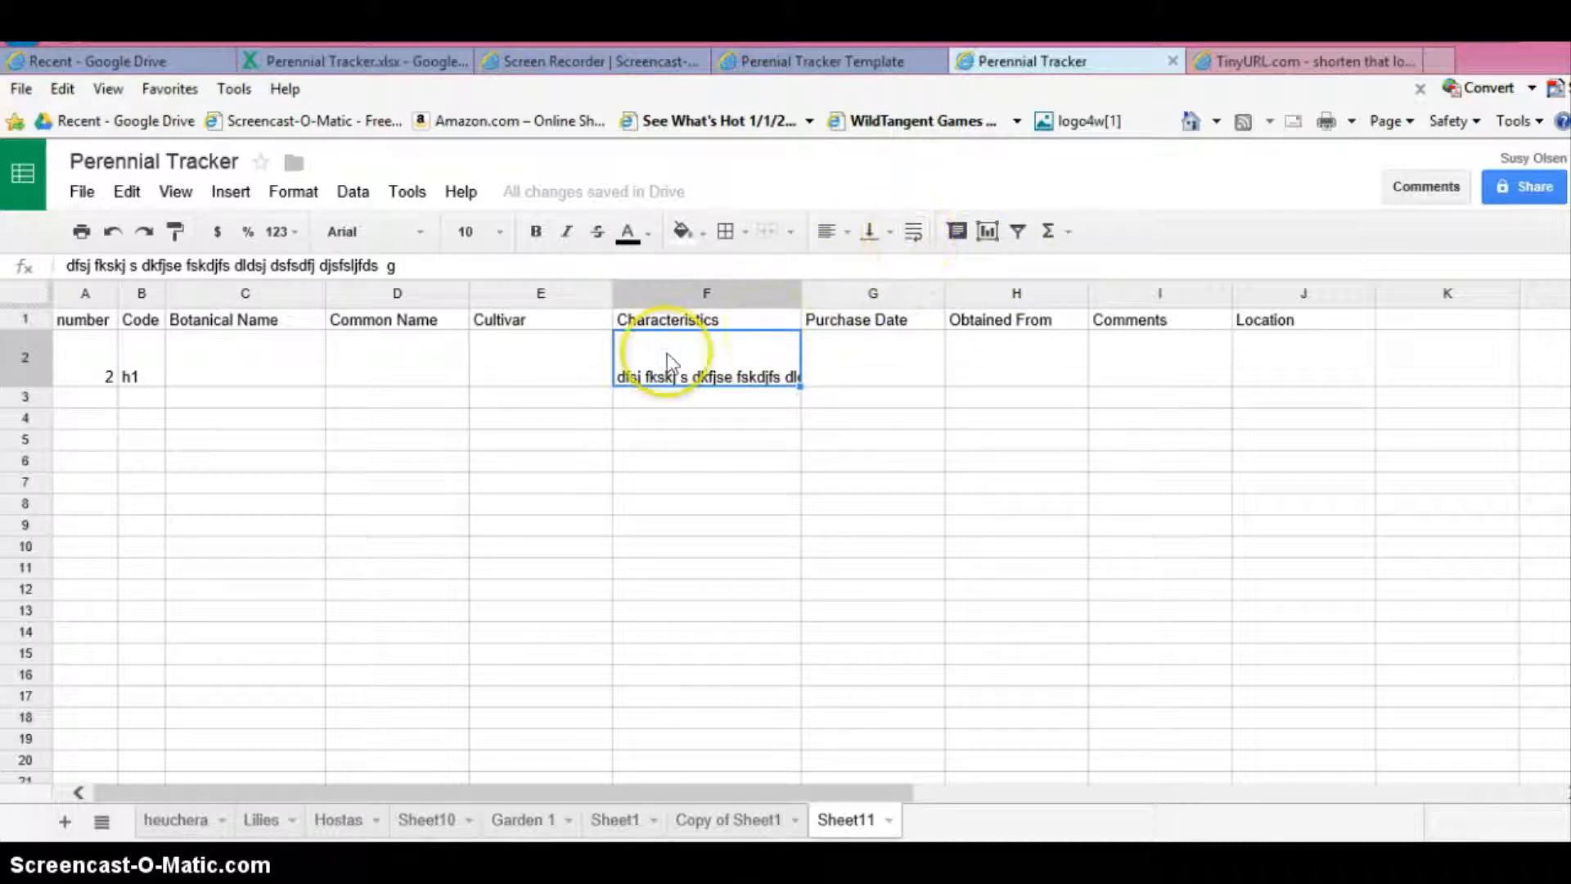
click(912, 232)
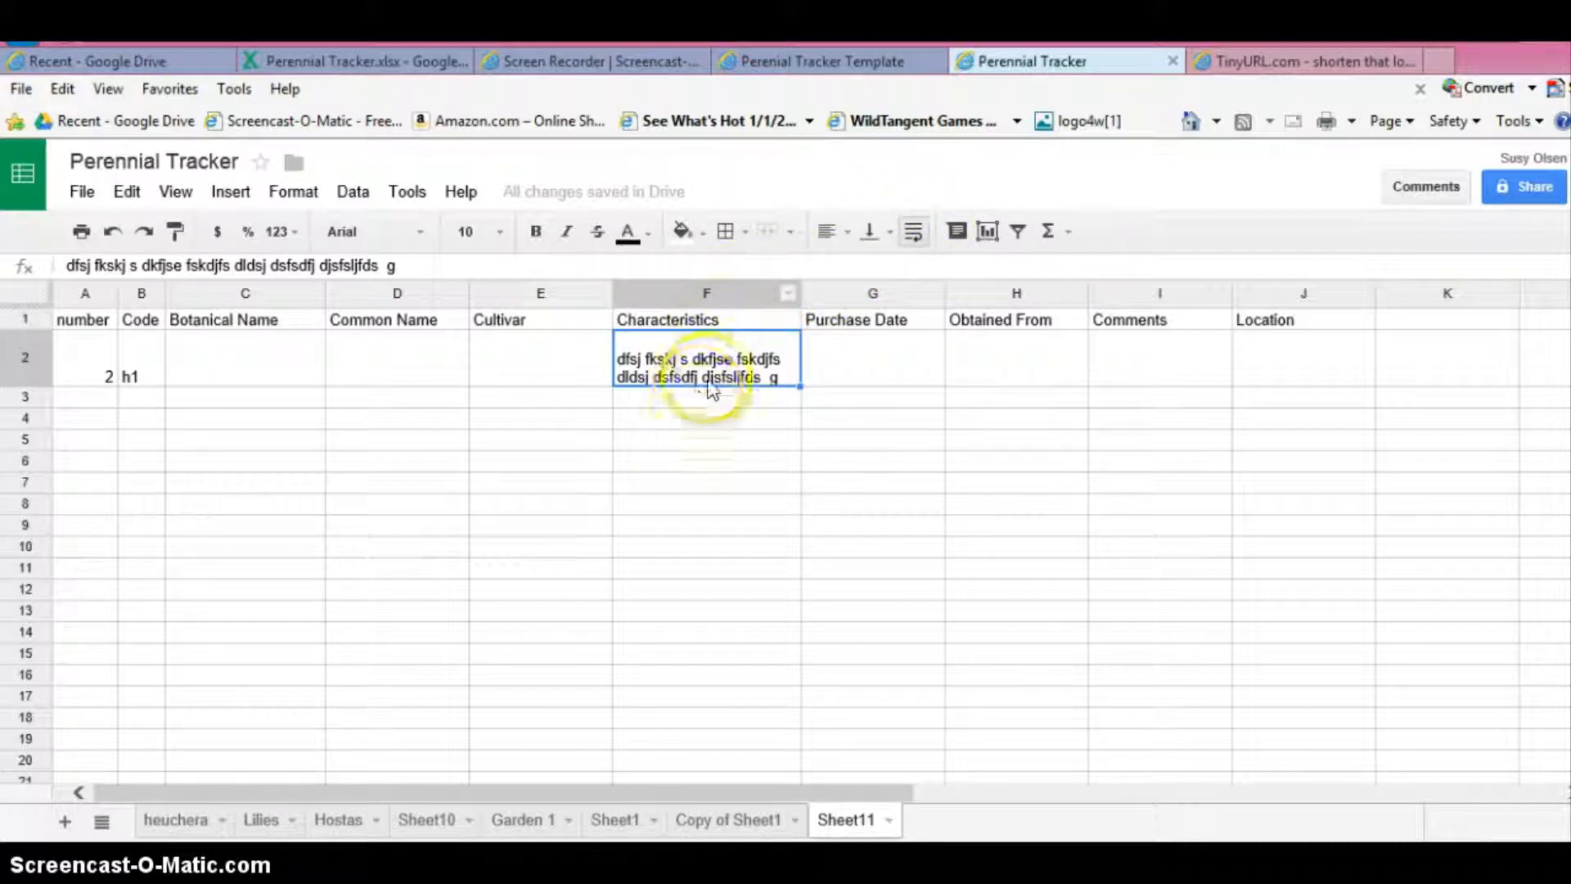
- Widen the Characteristics column far beyond its text, then narrow it until the F2 text wraps onto three lines
click(722, 293)
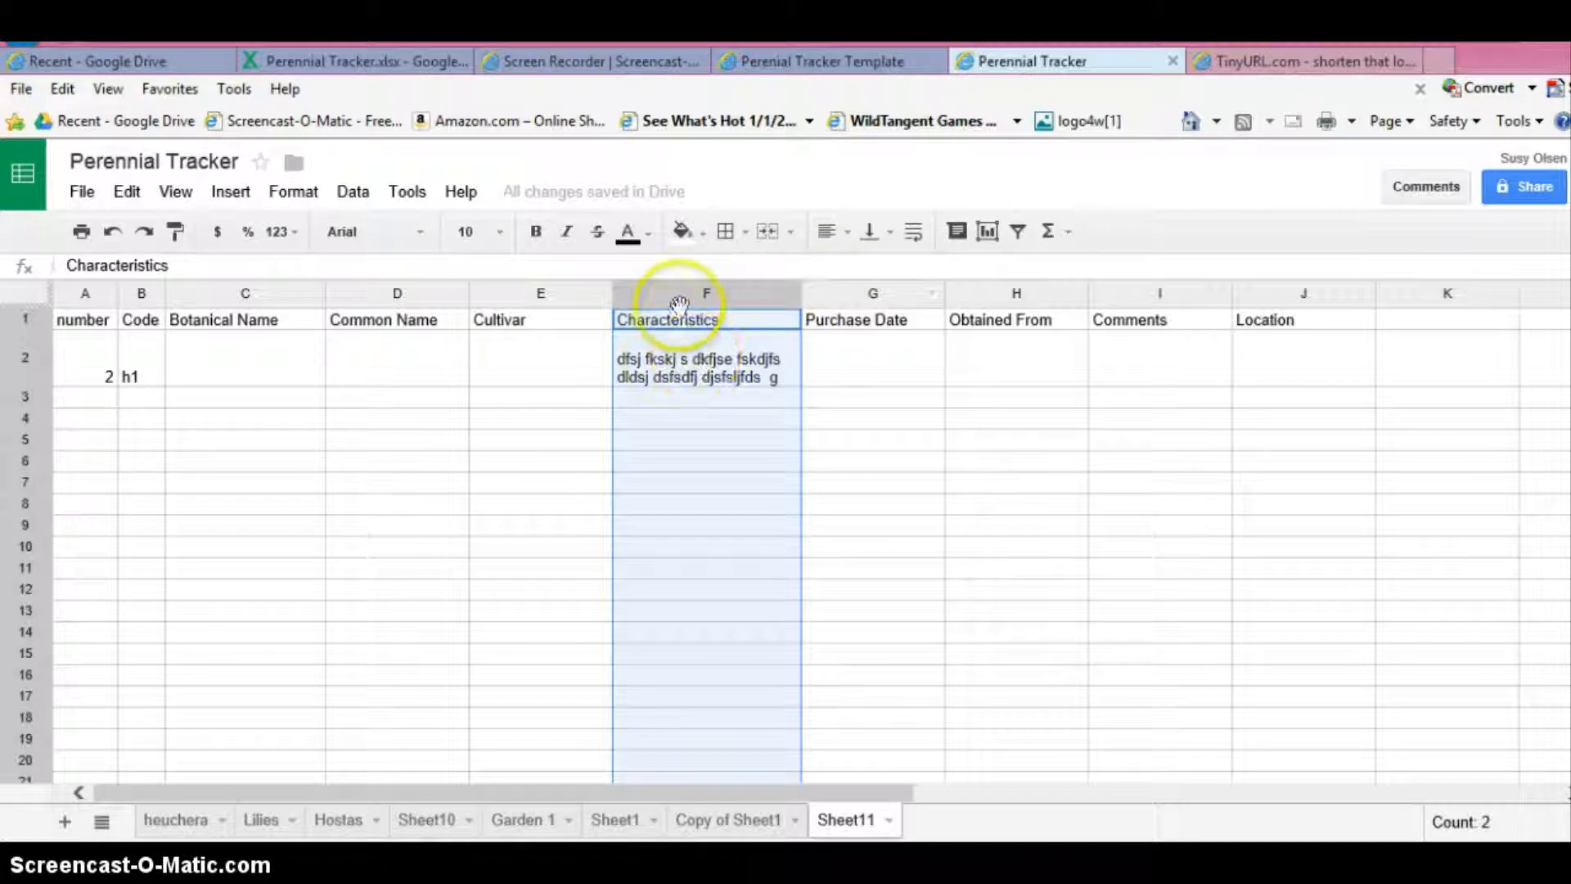
drag(800, 292, 1323, 288)
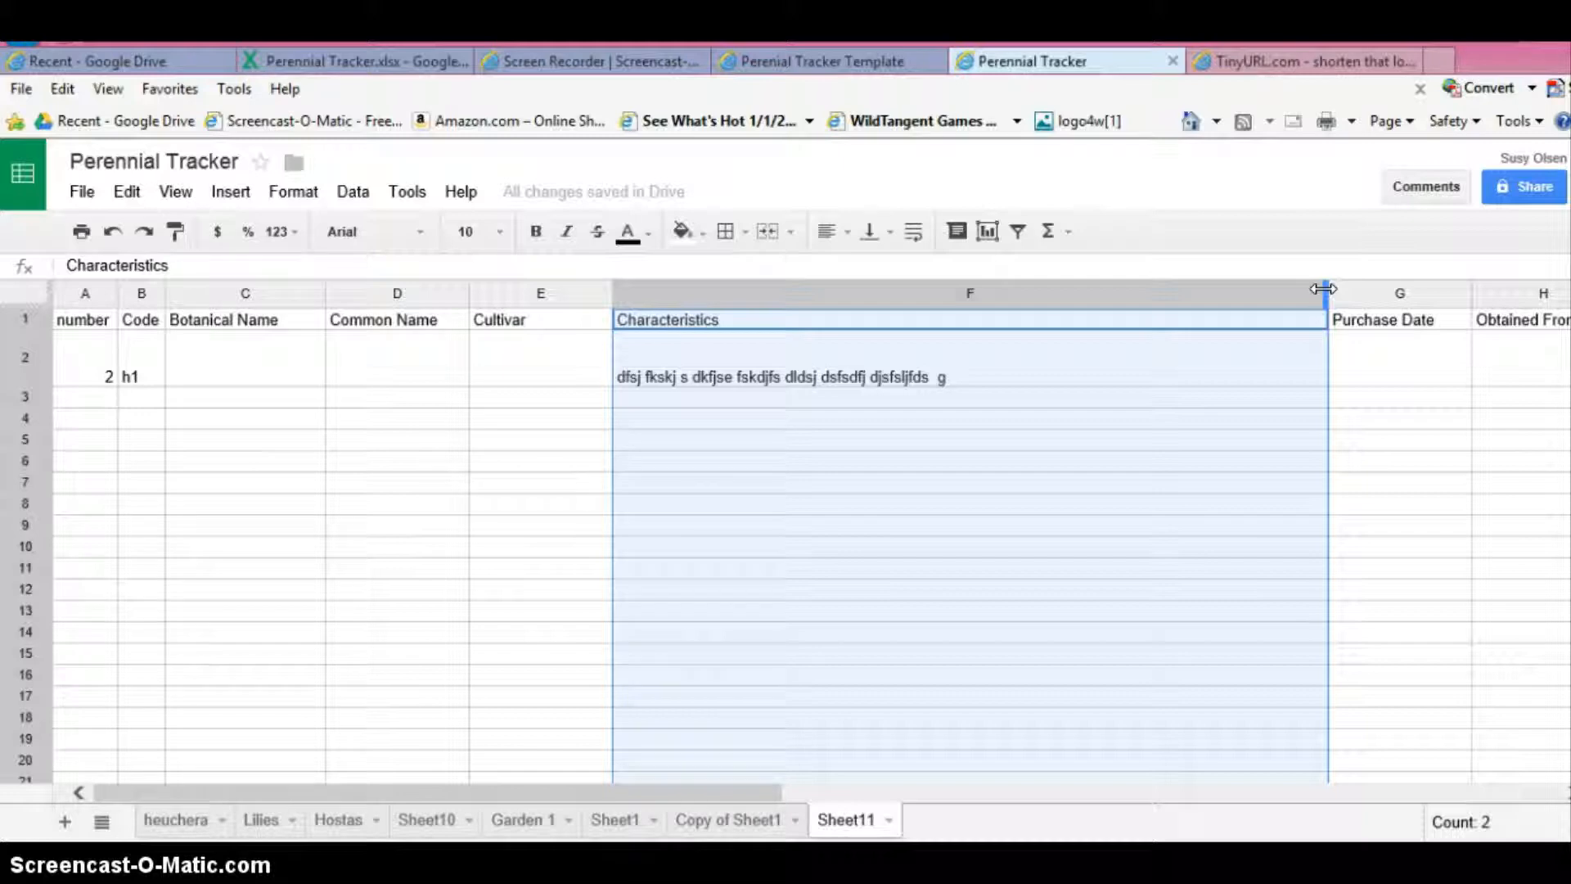
drag(1323, 288, 783, 291)
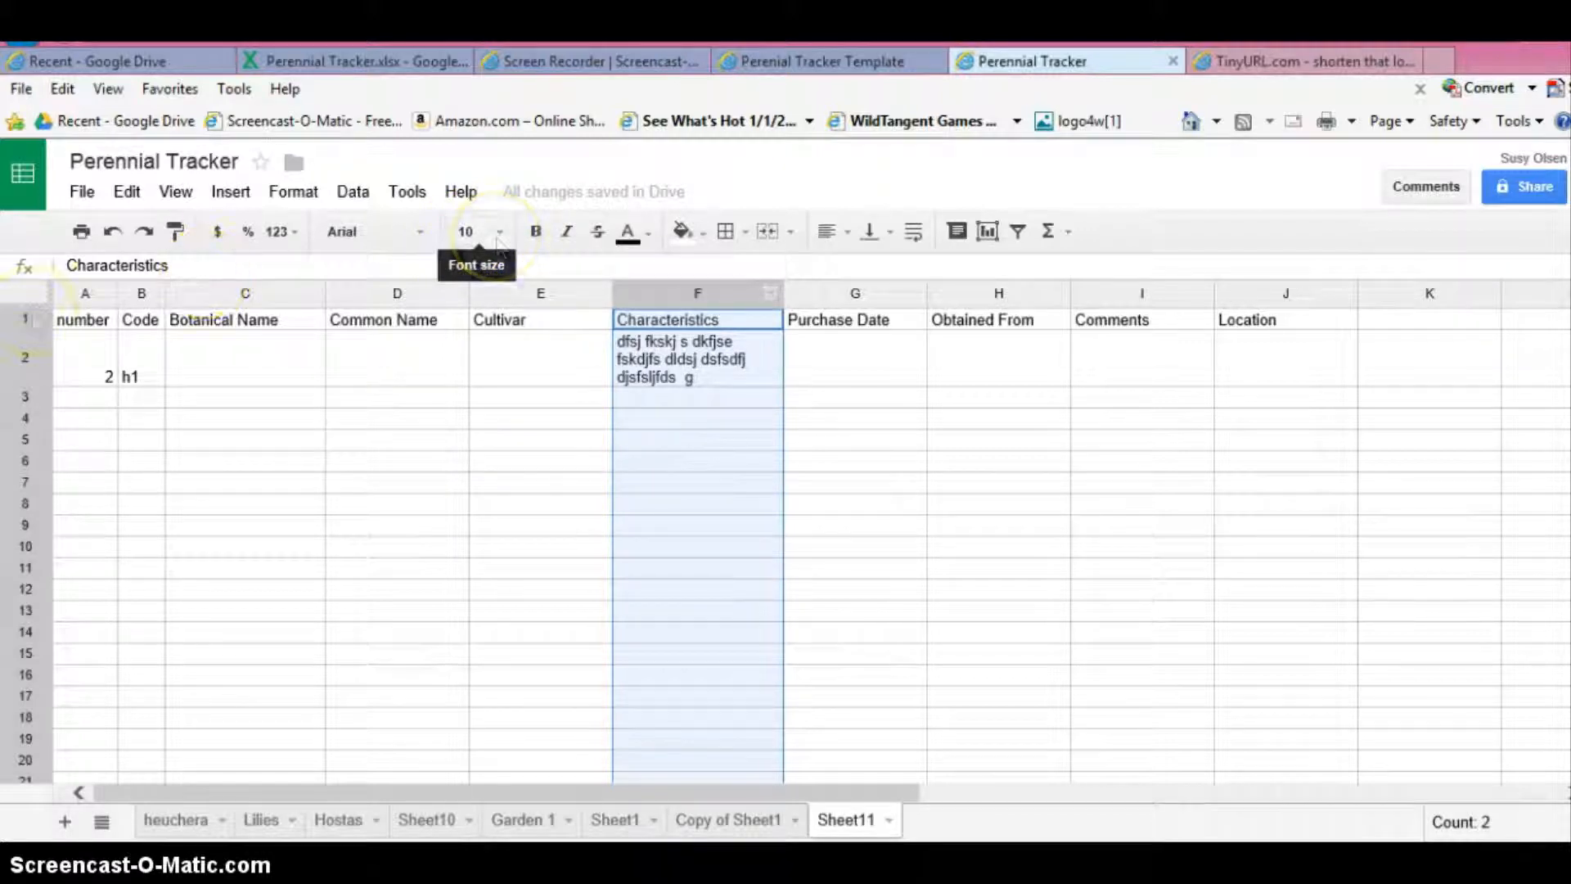
- Set the whole sheet's font size to 12 and auto-fit all columns to their contents
click(22, 293)
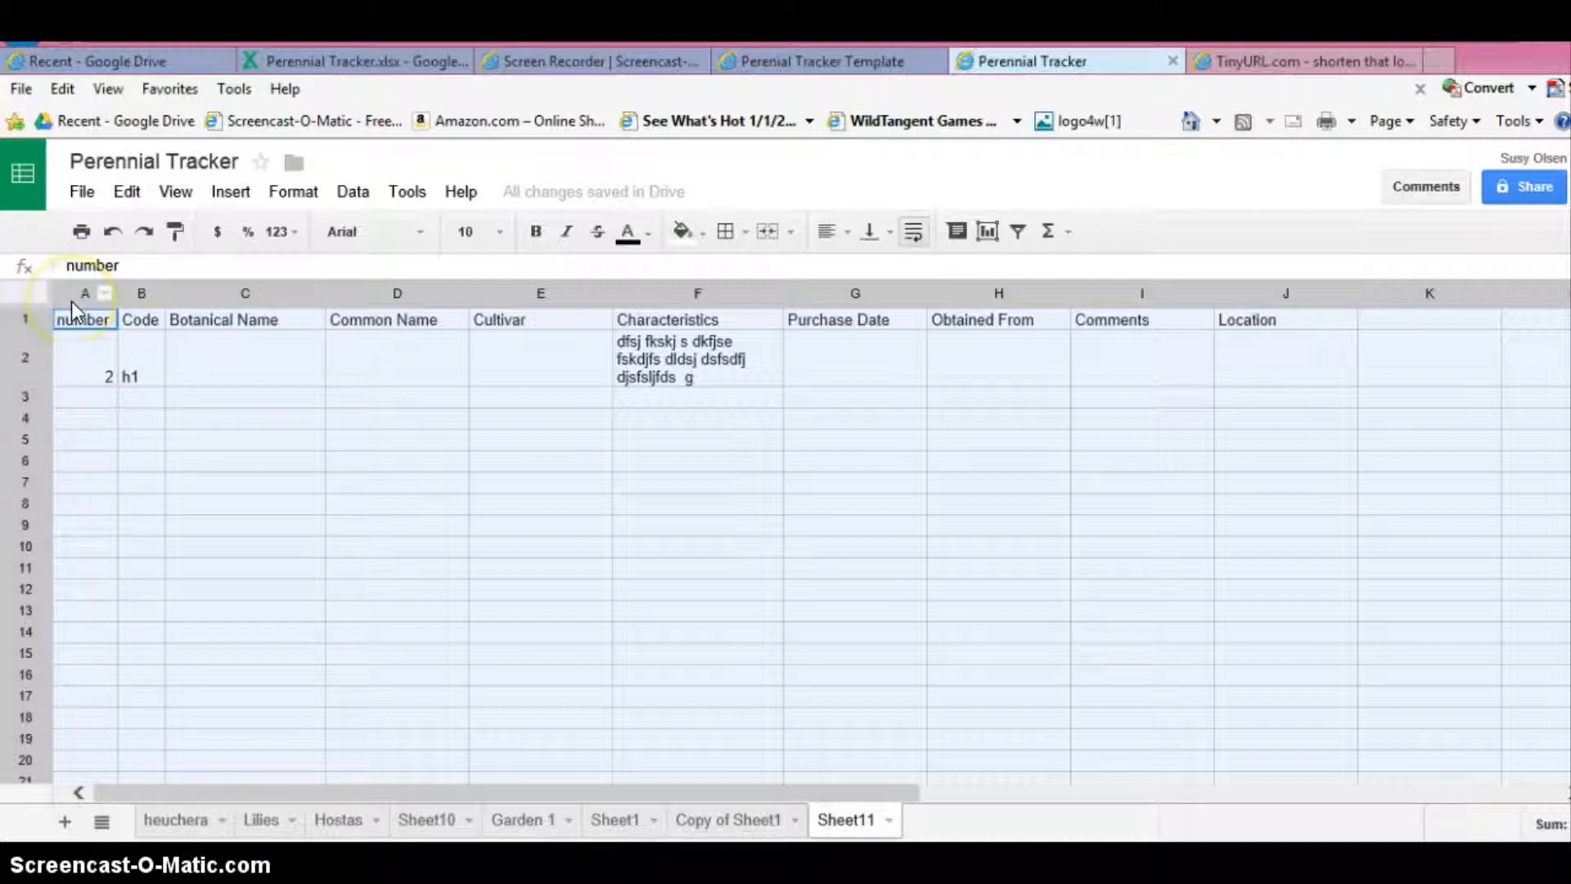
click(501, 235)
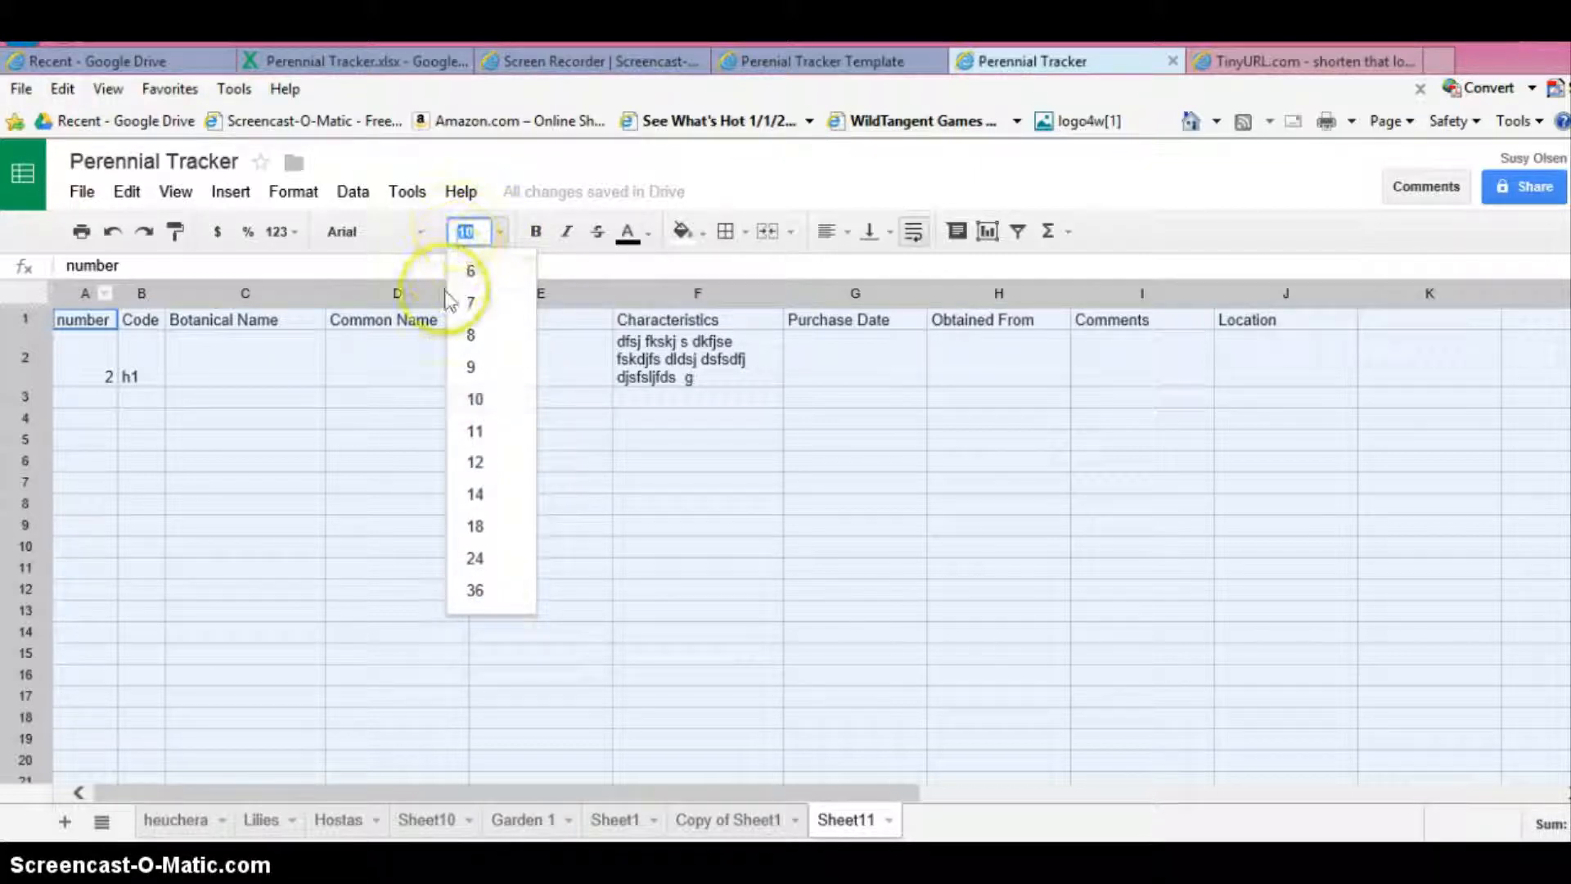
click(477, 461)
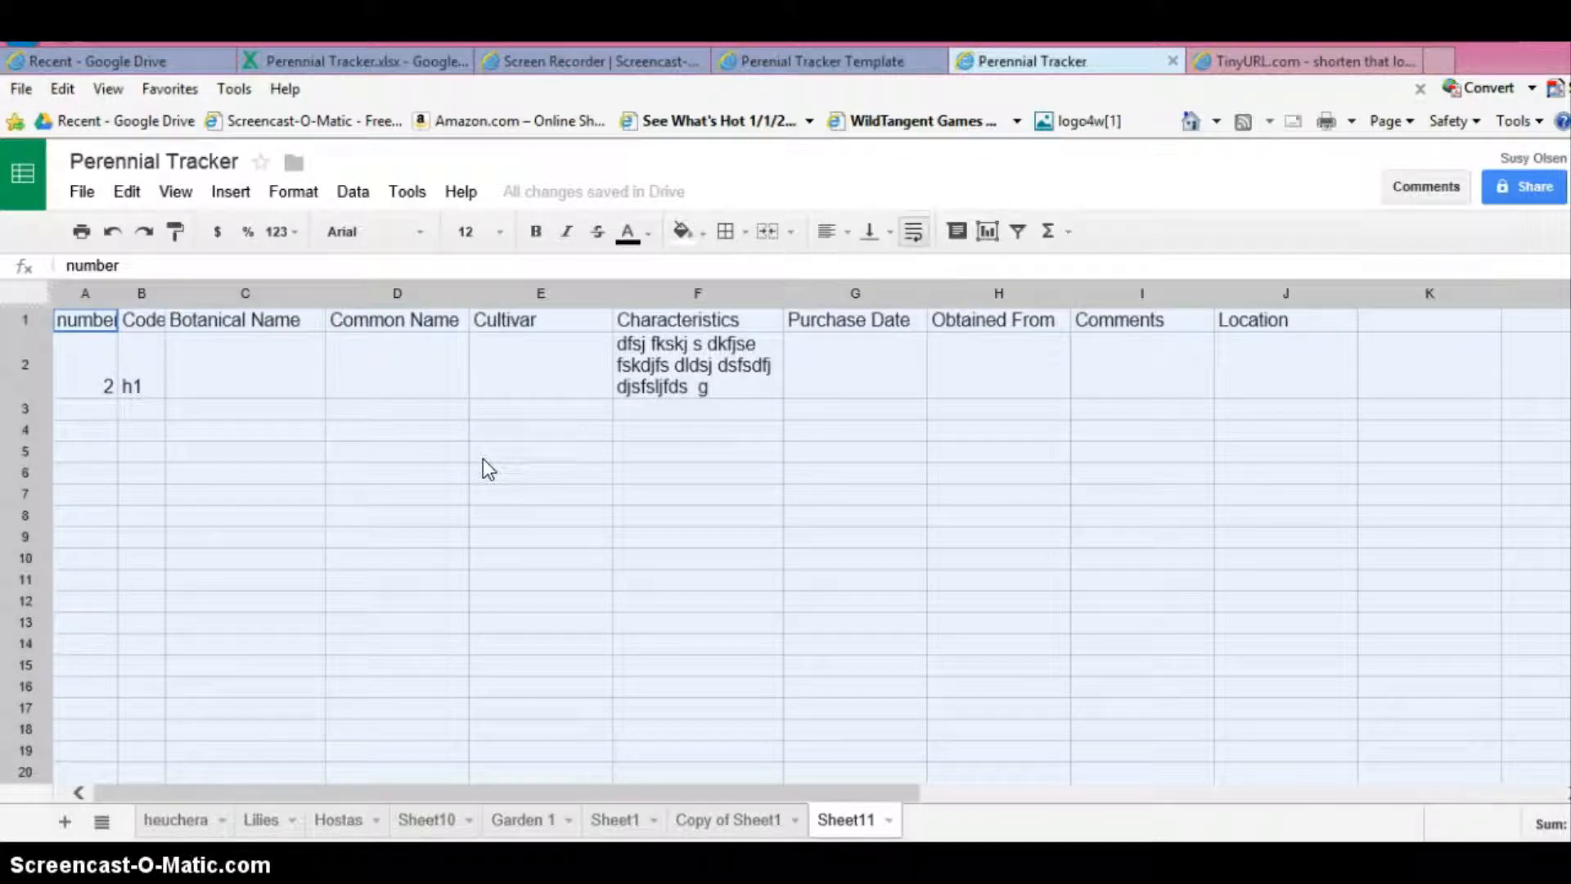
double_click(115, 293)
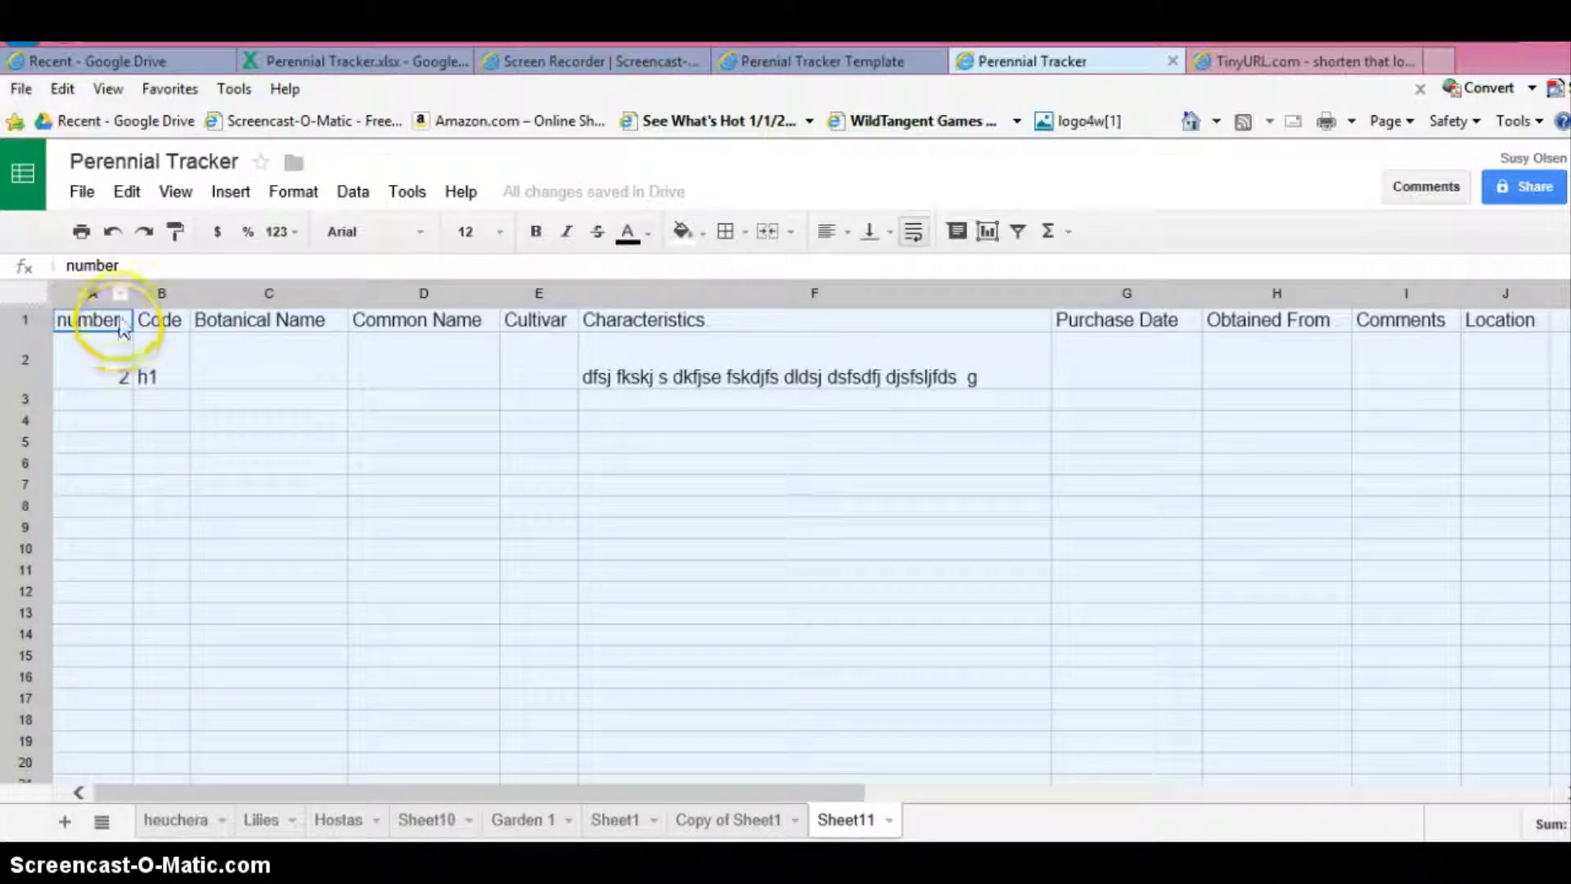
click(199, 401)
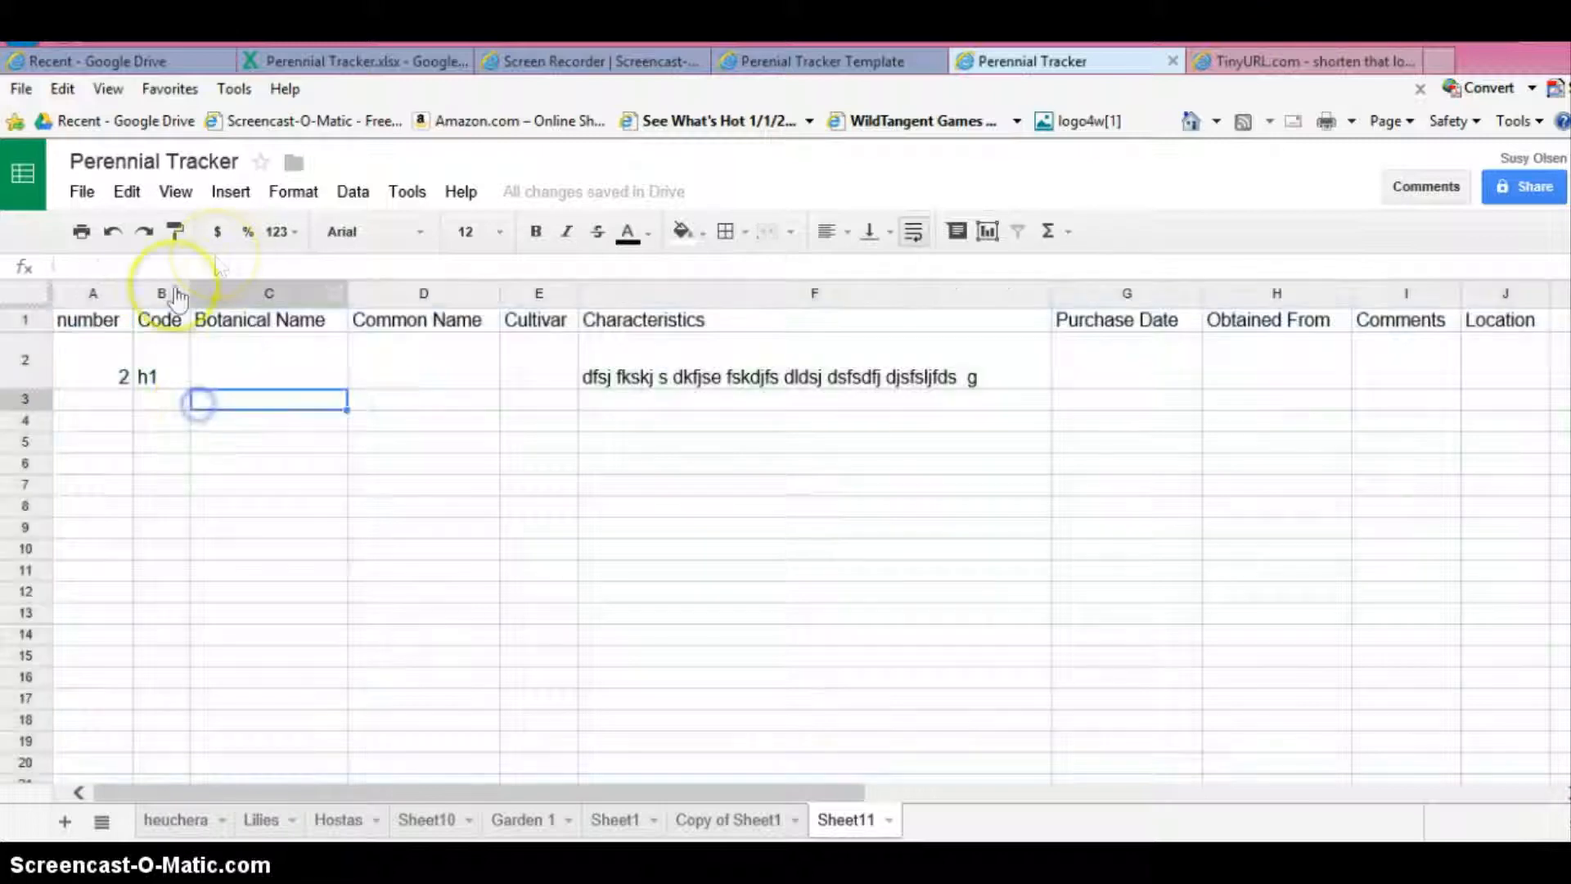
- Make every row slightly taller and adjust column widths, widening Code a little and narrowing Characteristics until the F2 text wraps onto two lines
mouse_move(185, 294)
mouse_down()
mouse_move(211, 297)
mouse_move(192, 299)
mouse_up()
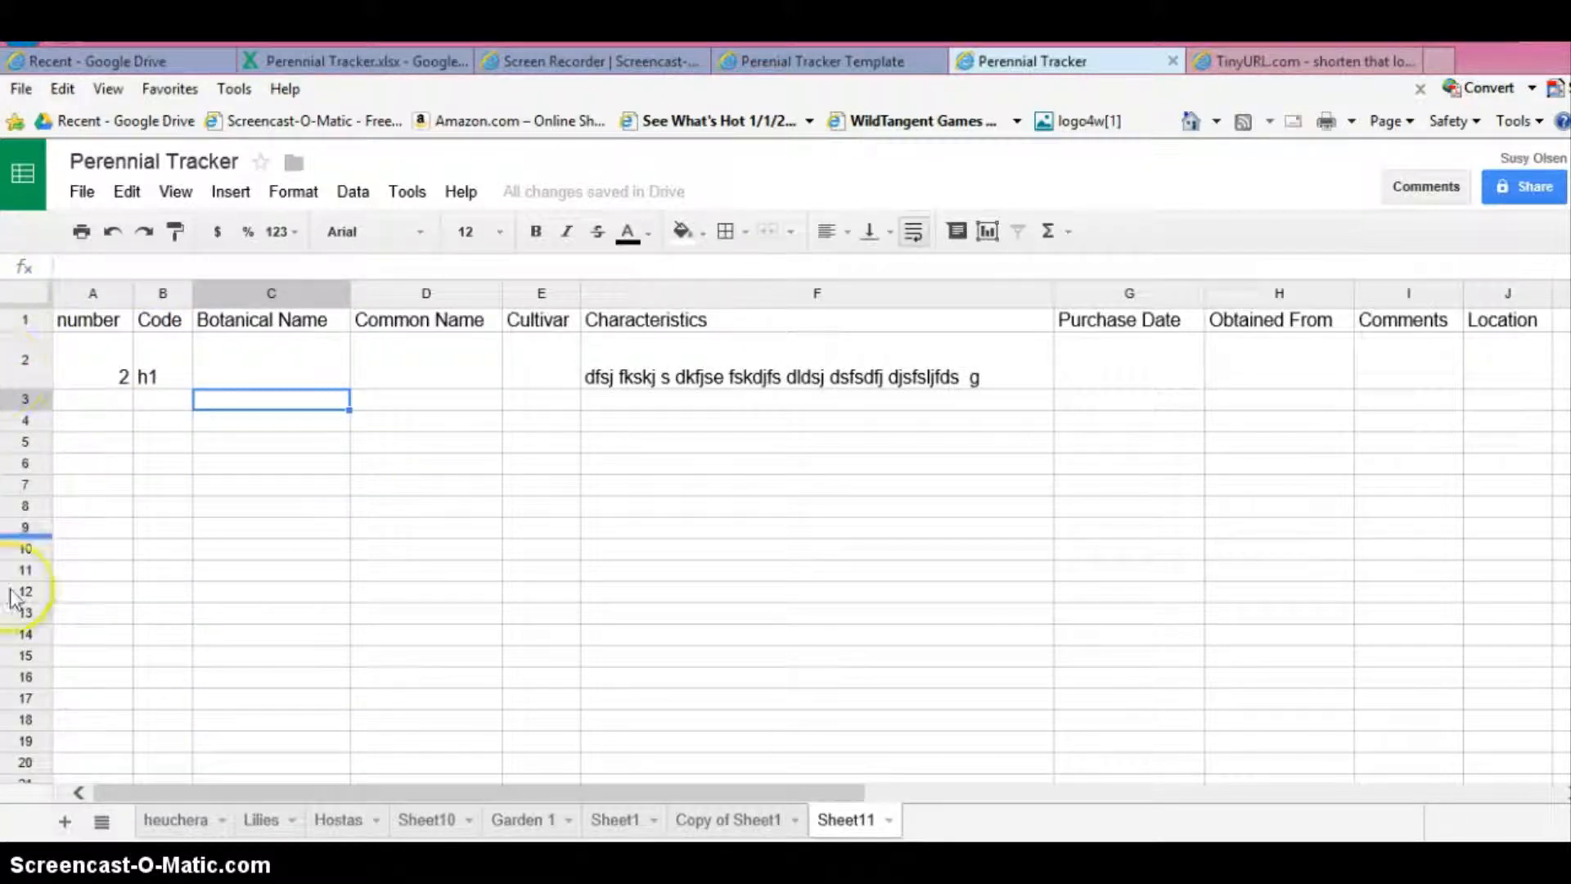
click(21, 291)
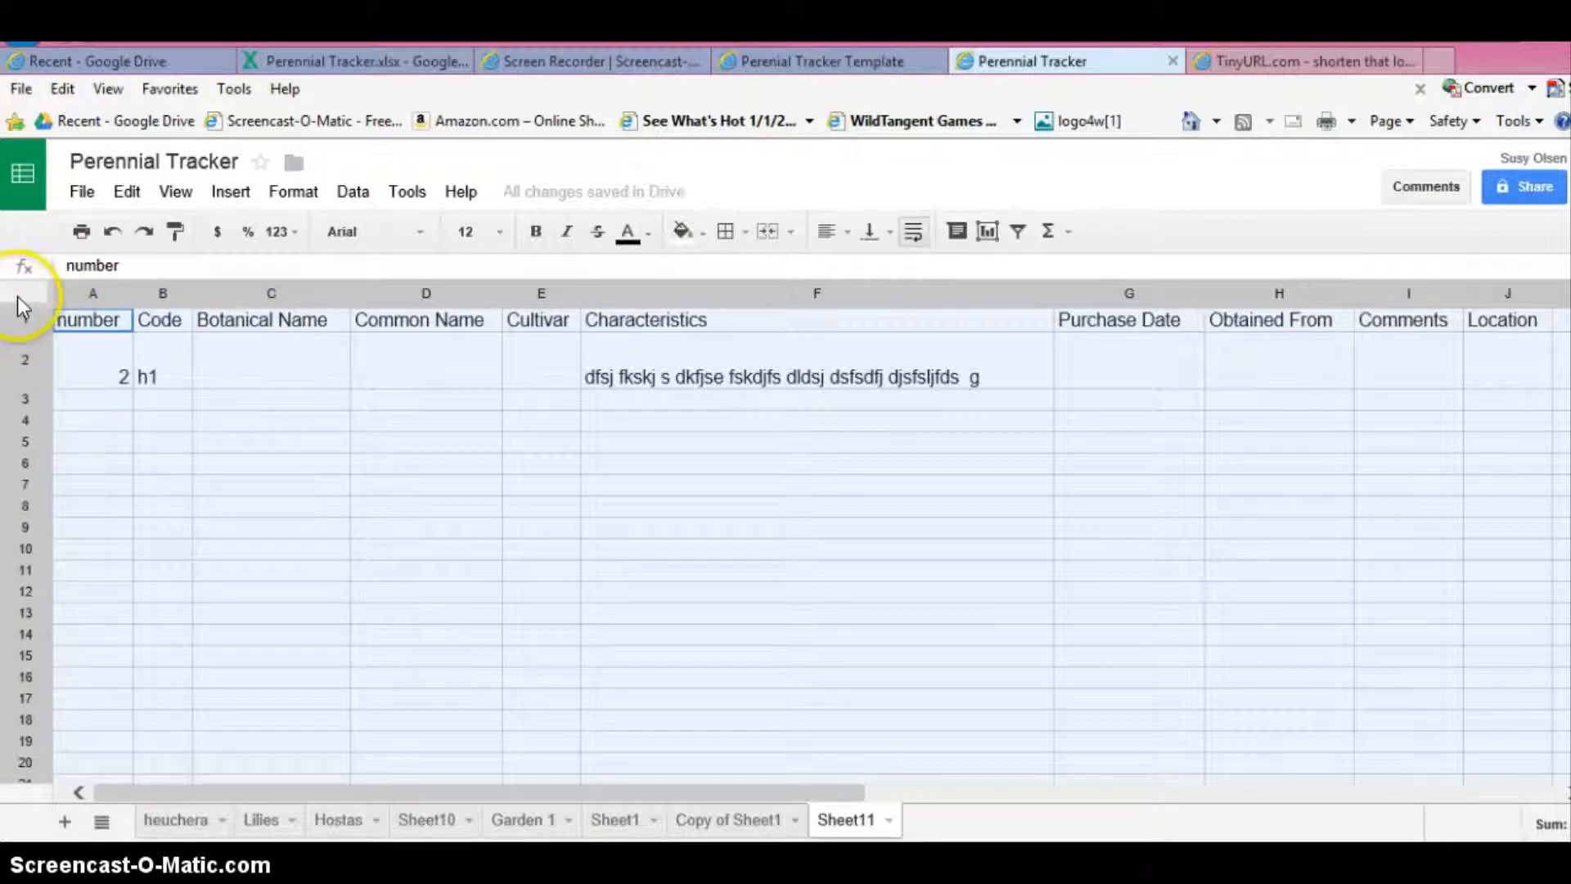
drag(22, 309, 35, 424)
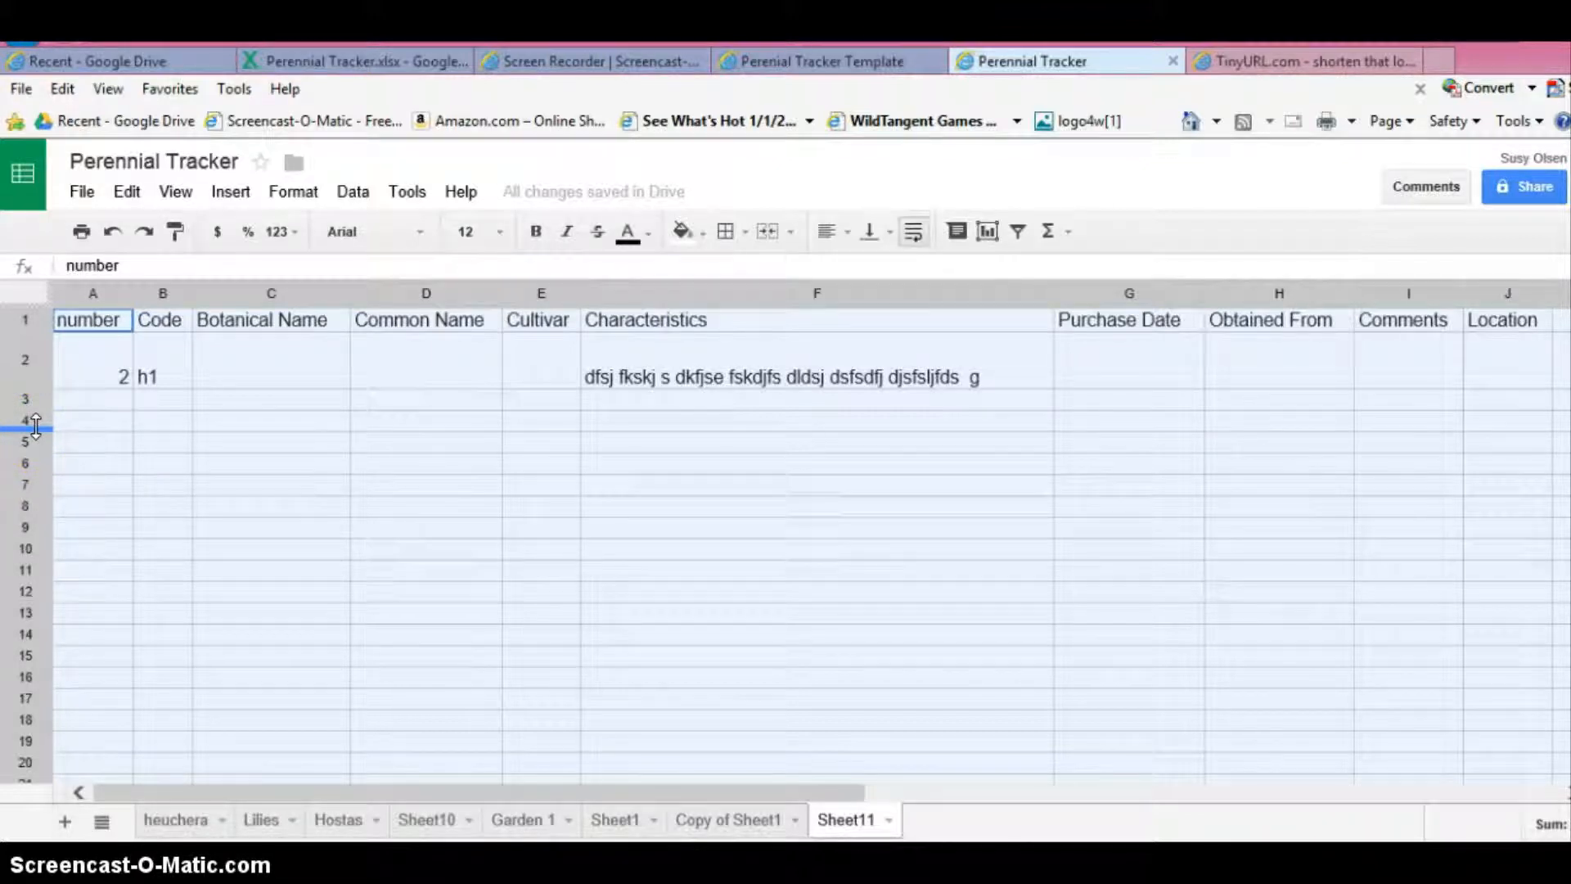
drag(35, 425, 29, 440)
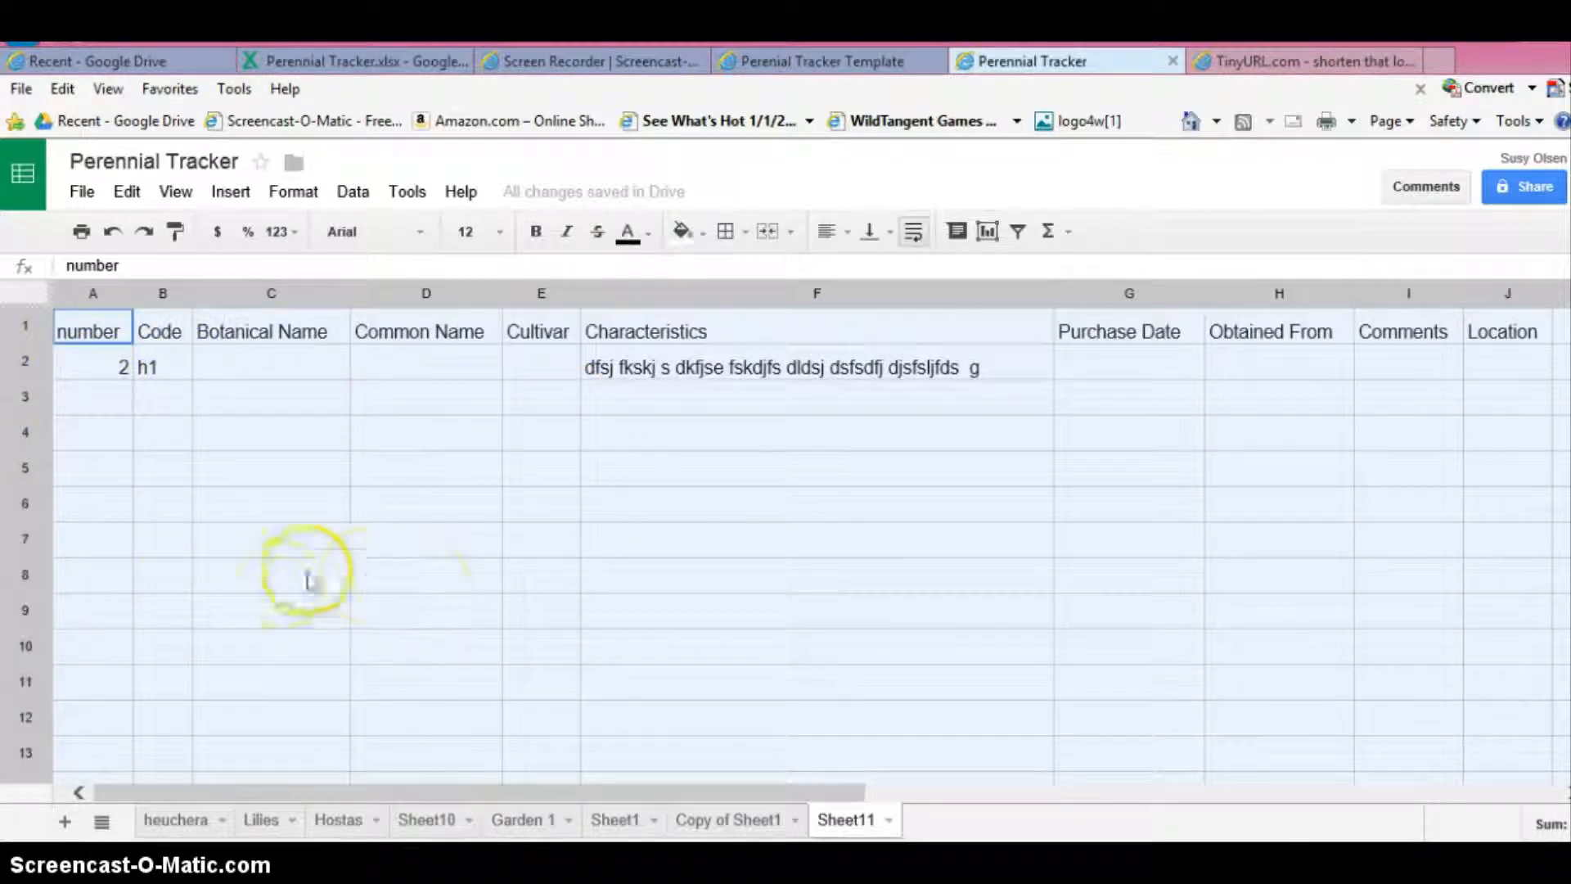
drag(1049, 301, 1039, 301)
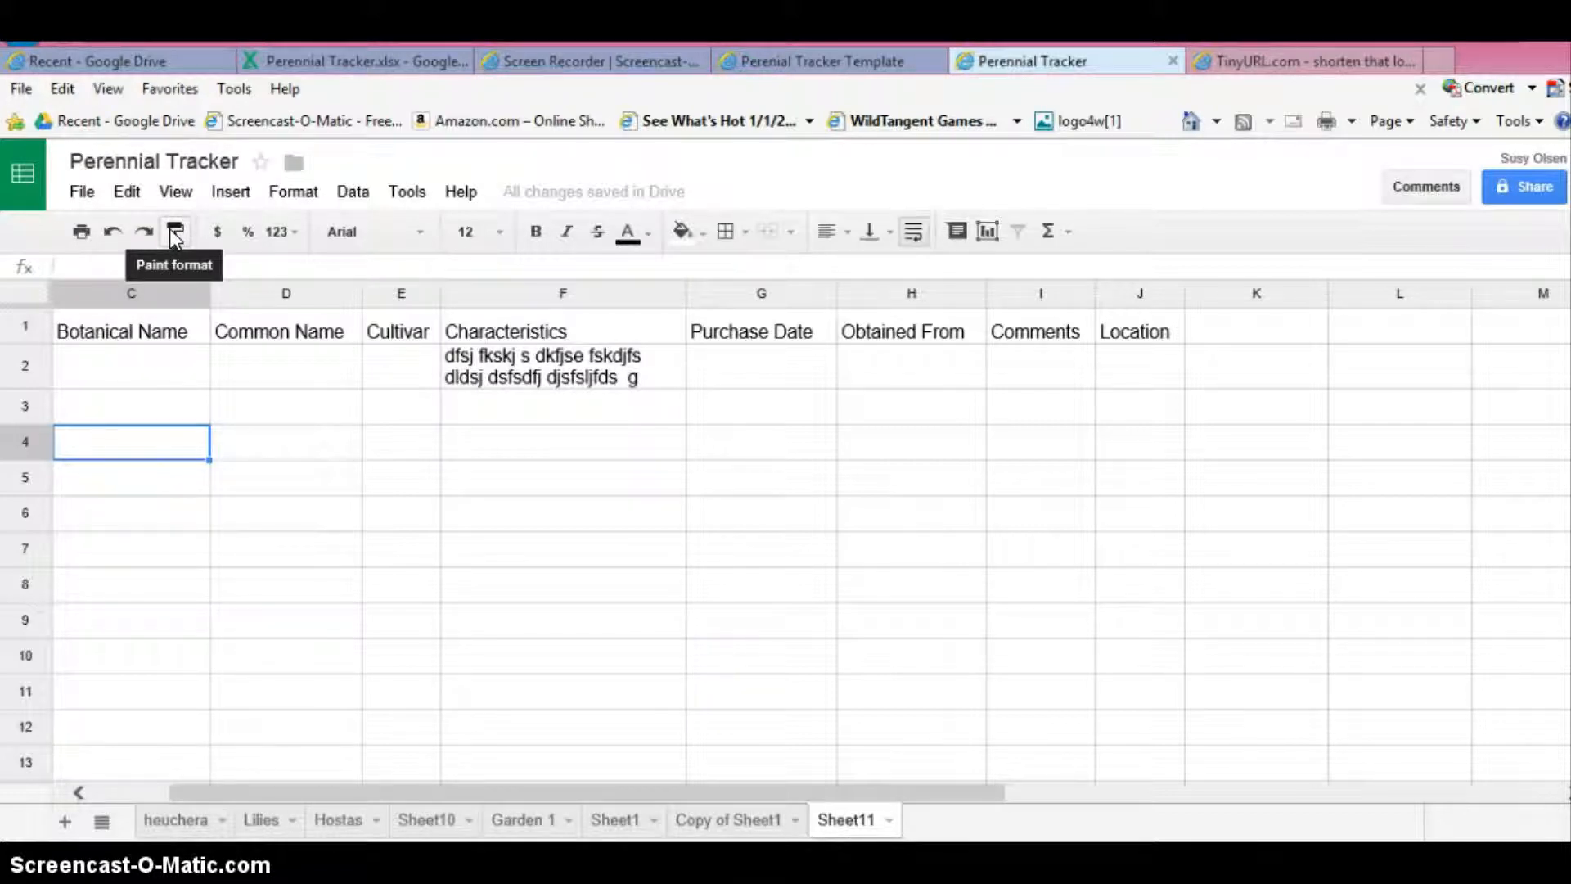
- Change the Botanical Name header's font to Georgia, then settle on Verdana
click(159, 332)
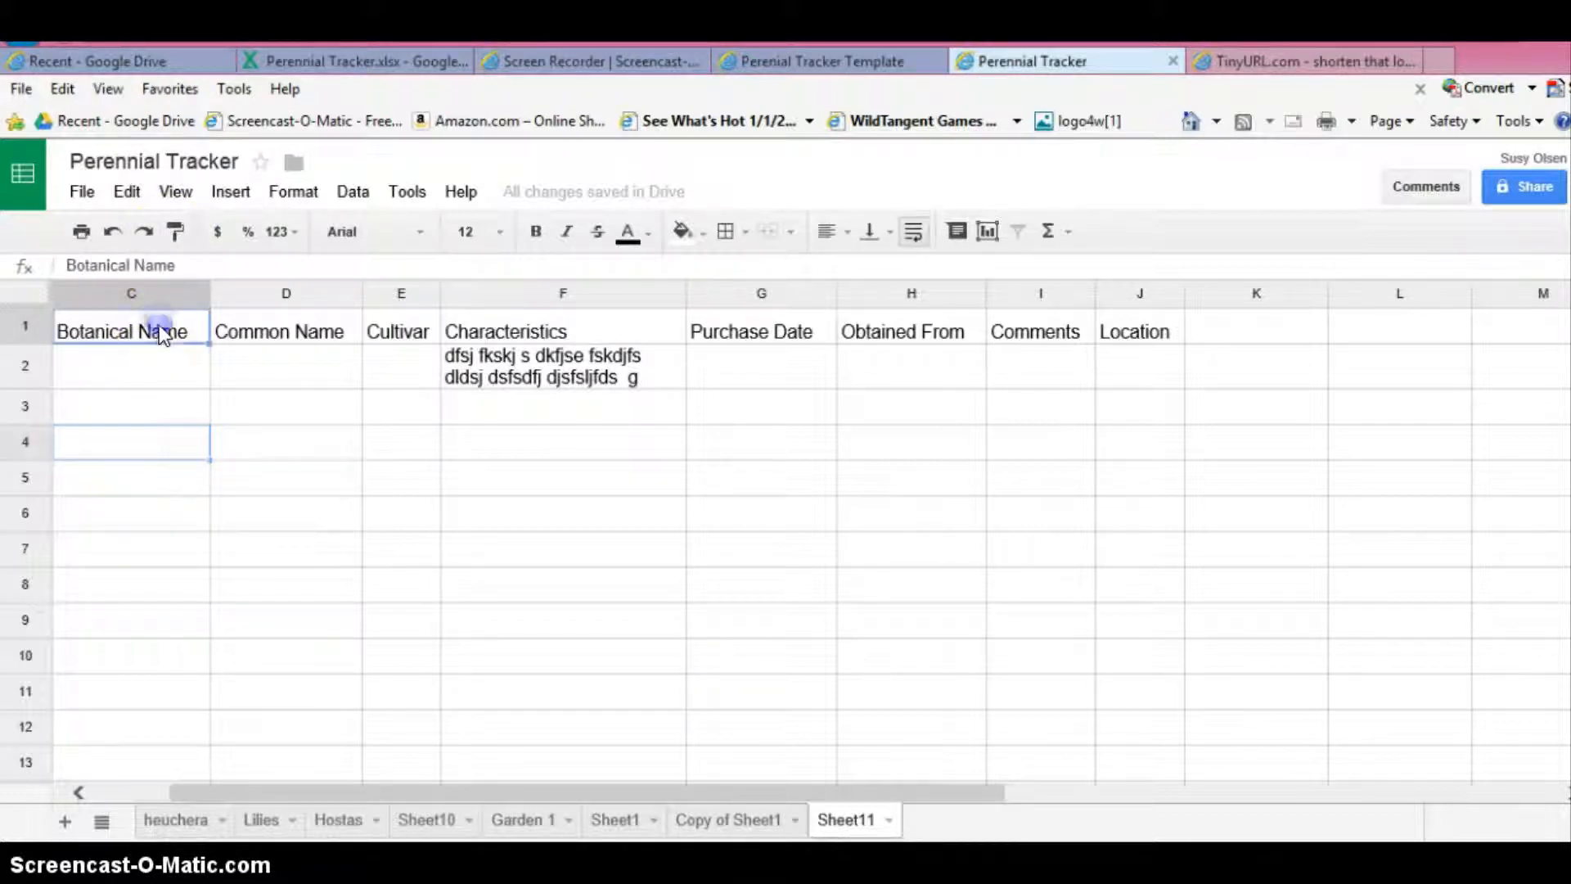
click(418, 232)
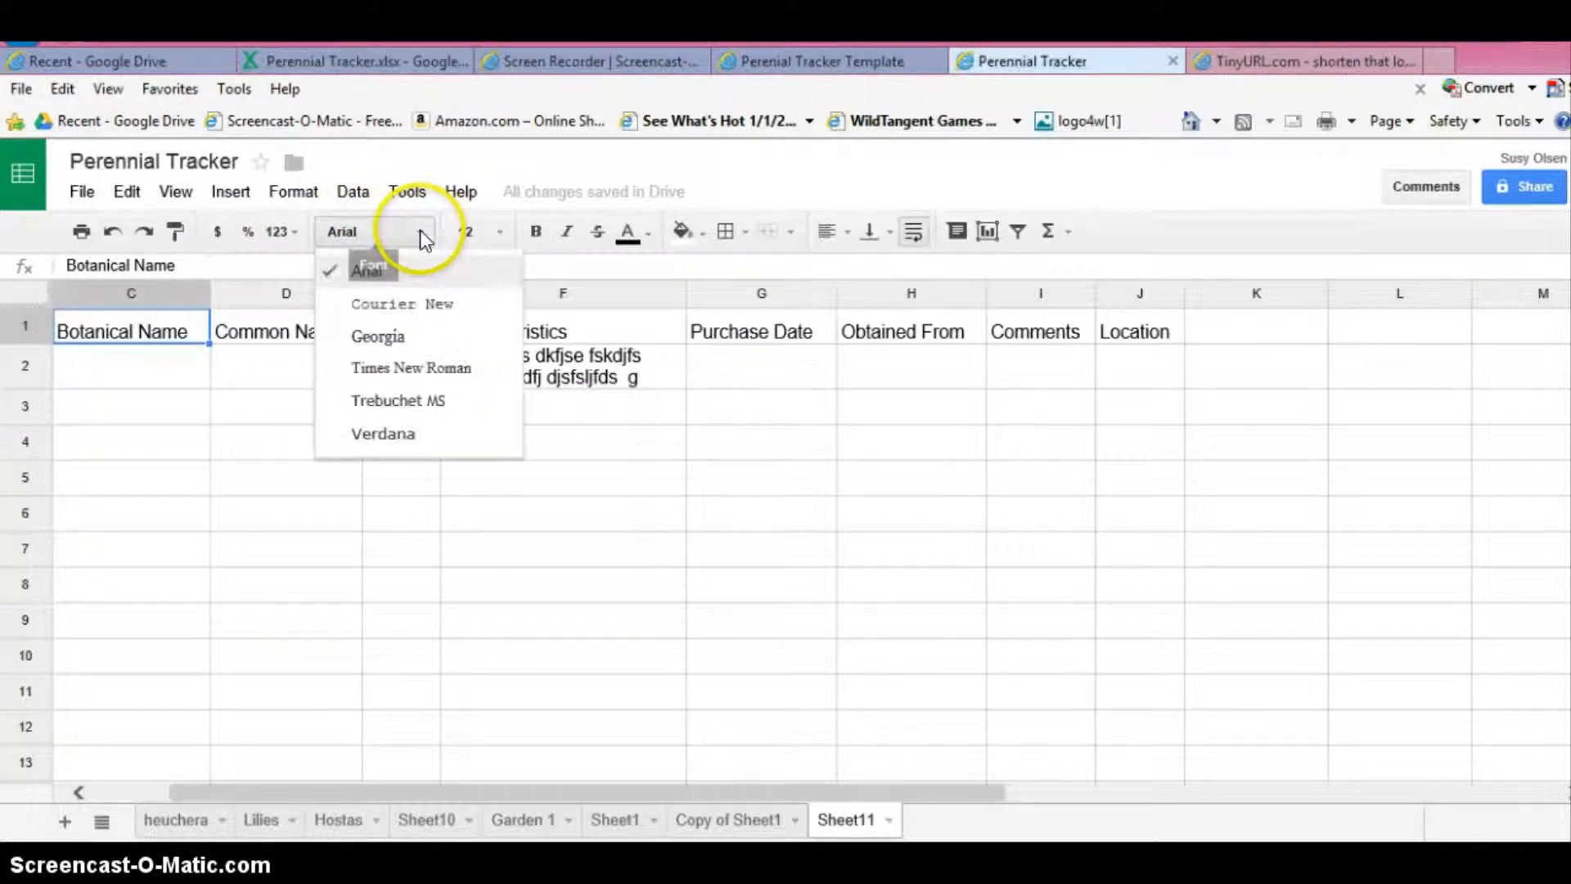
click(391, 339)
click(352, 232)
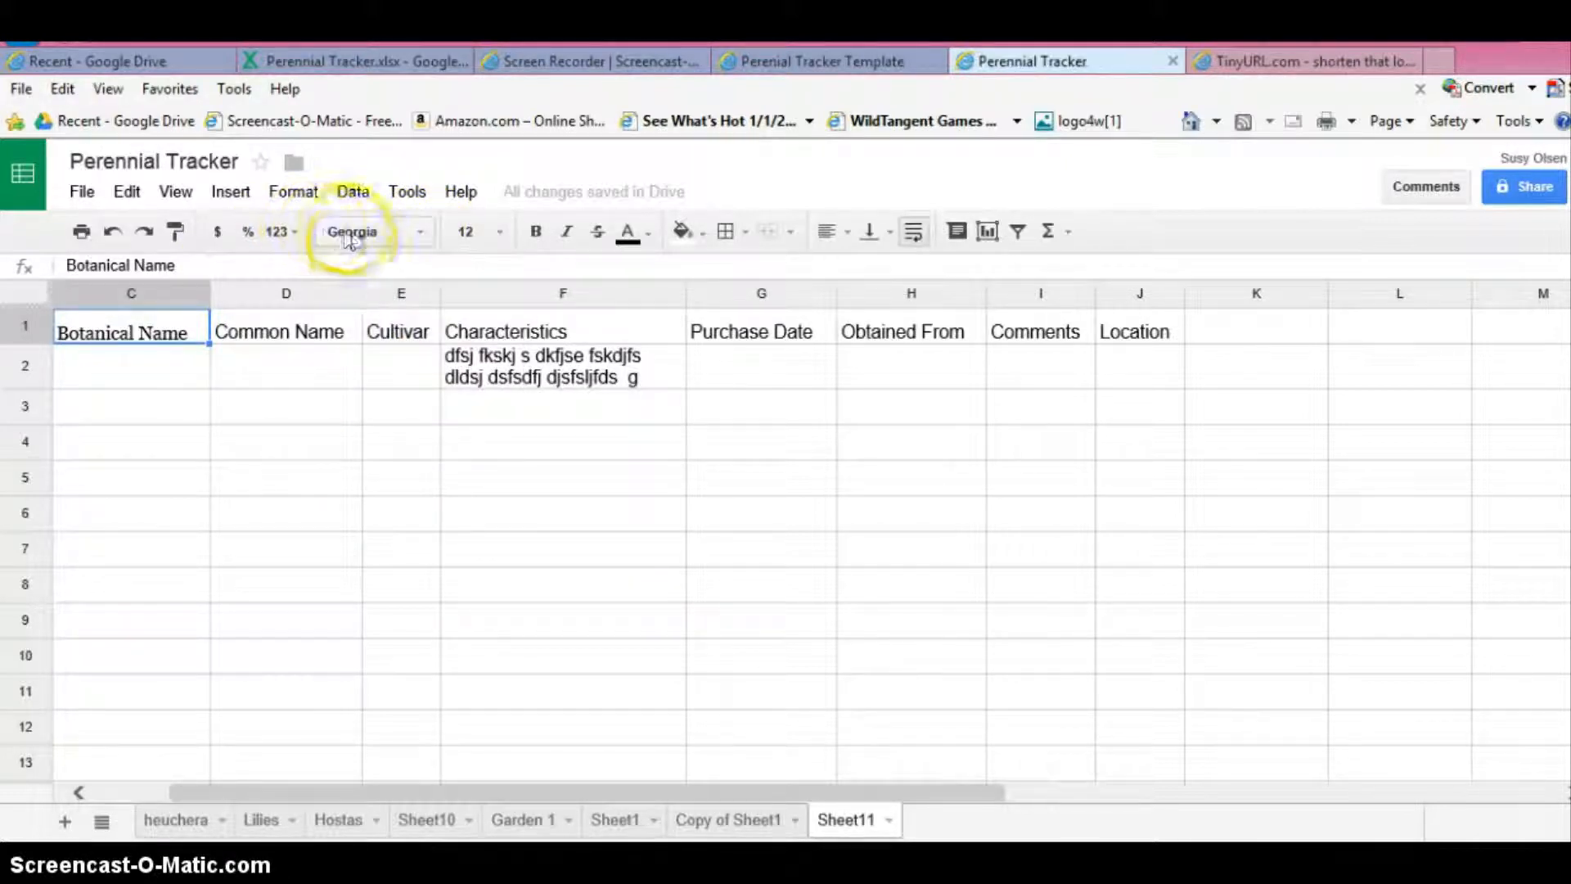
click(386, 430)
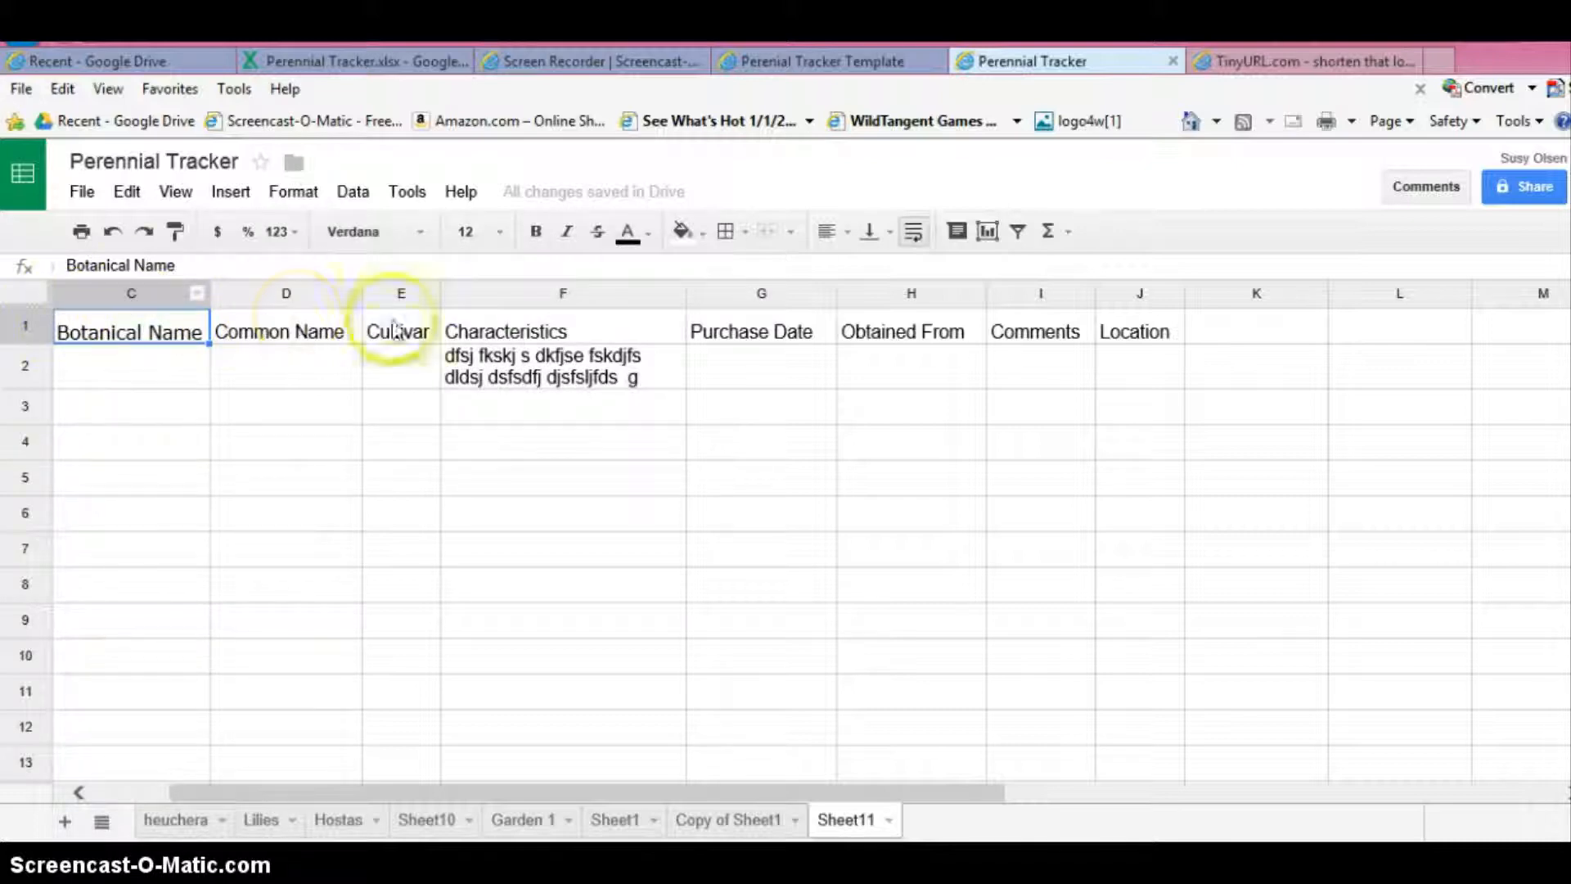
- Fill the Botanical Name header cell with orange
click(694, 236)
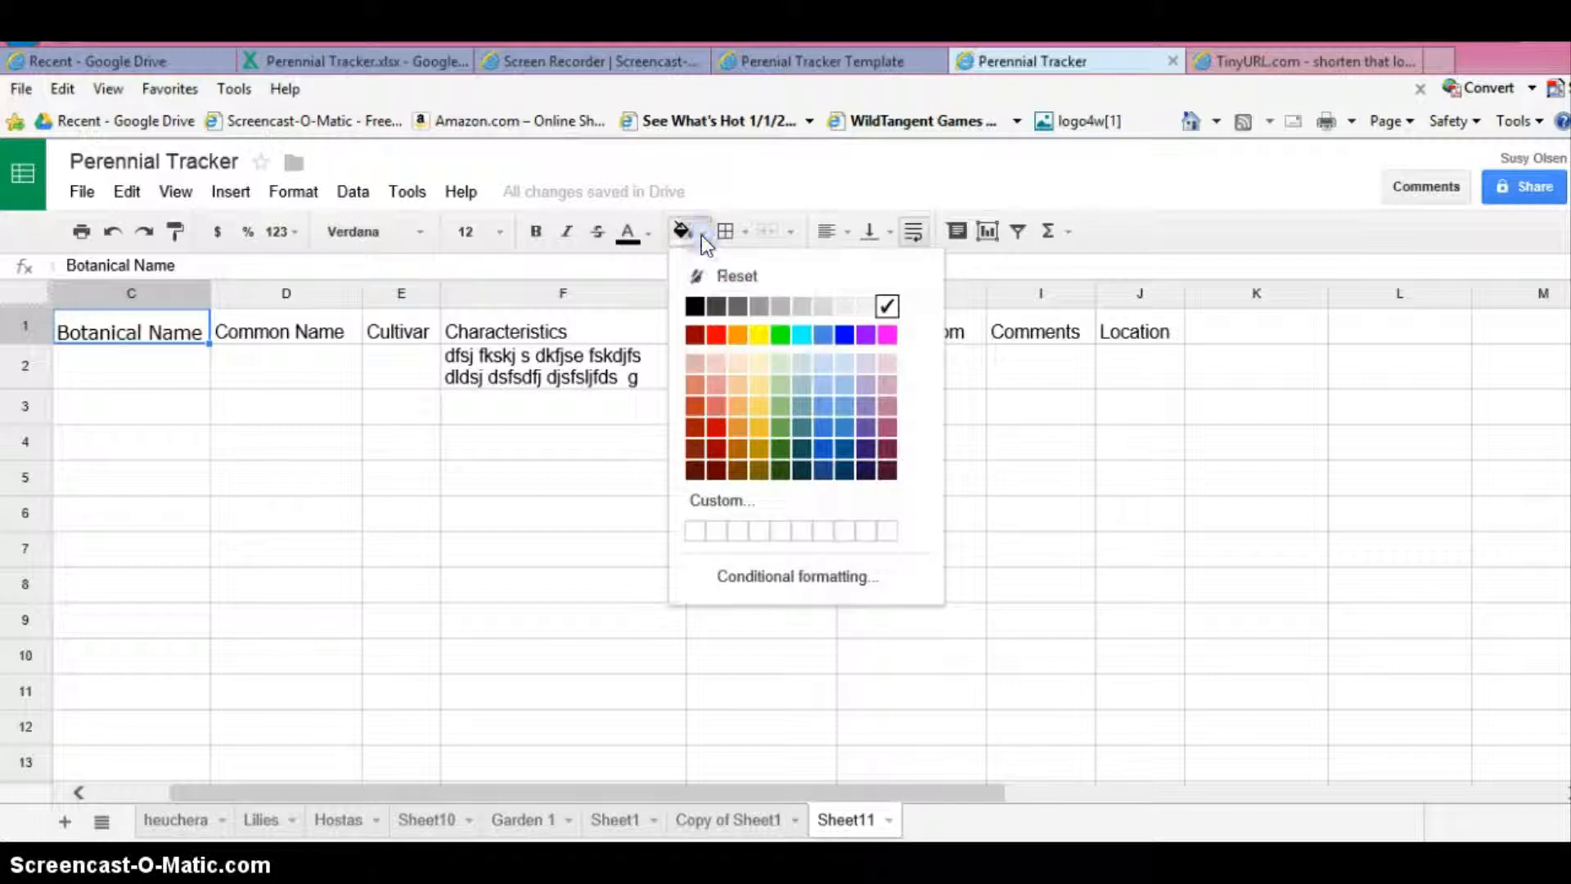
click(738, 336)
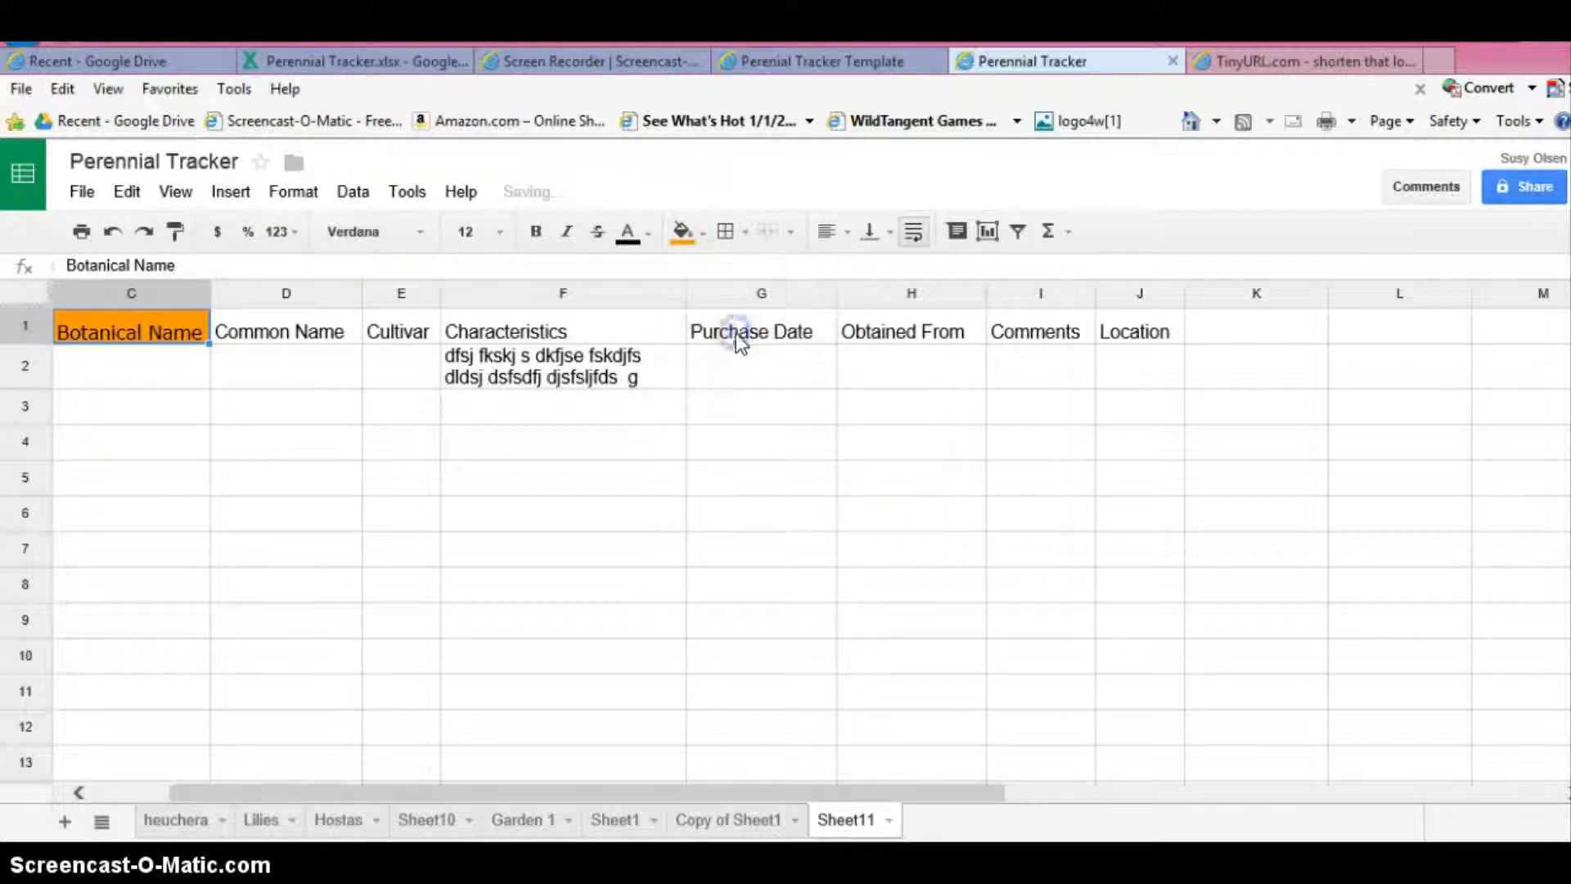
click(133, 408)
- Copy the Botanical Name header's formatting onto the headers from Common Name through Location with Paint format, allowing clipboard access
click(108, 336)
click(175, 231)
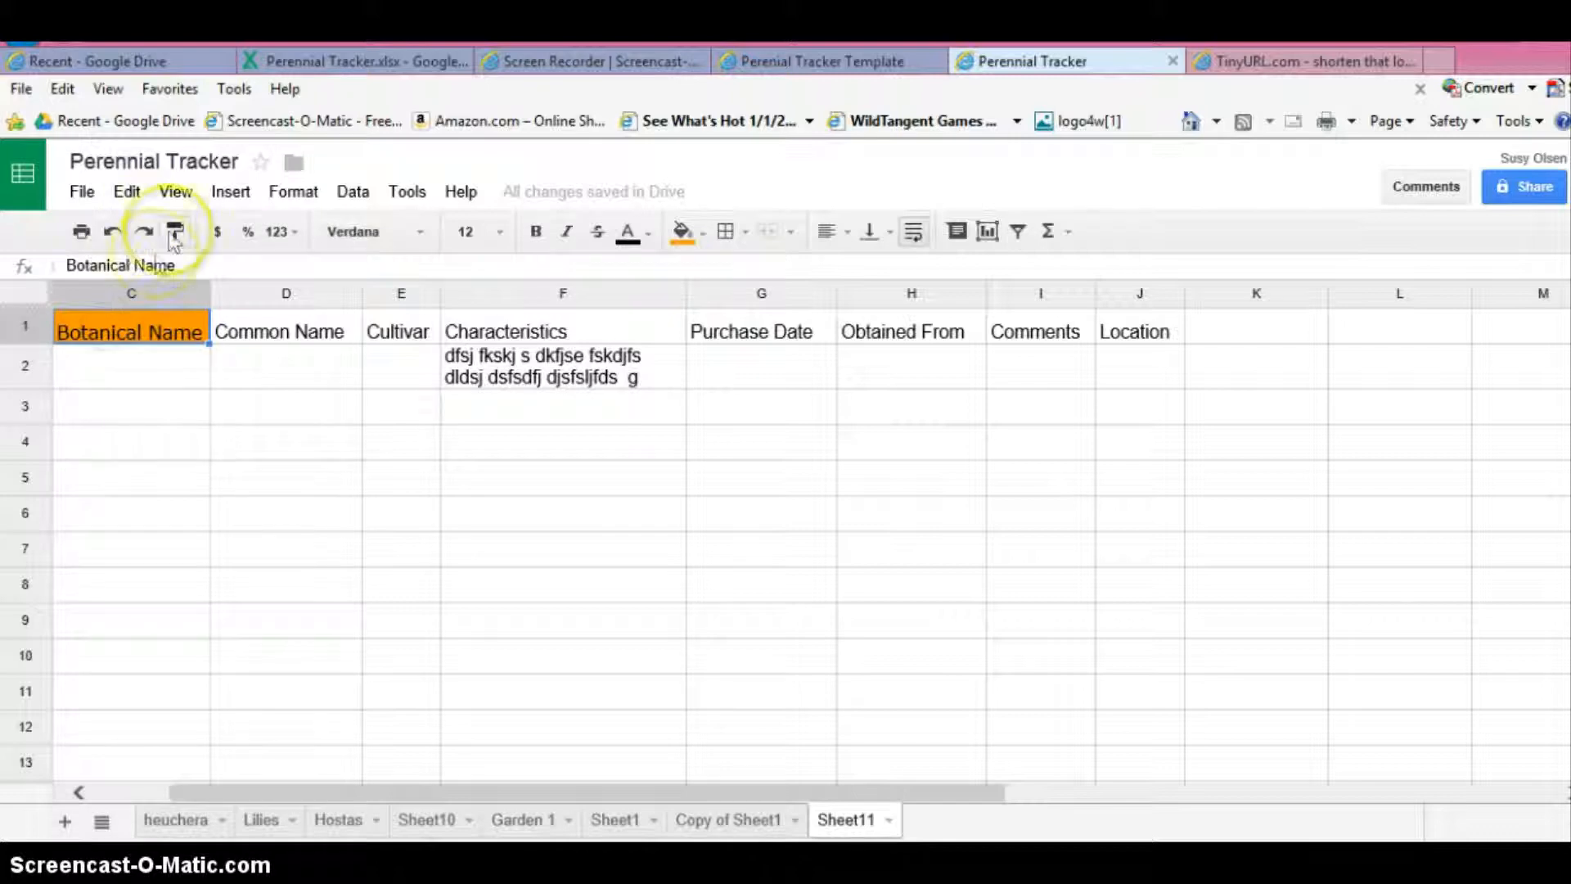
click(112, 337)
click(175, 231)
click(127, 337)
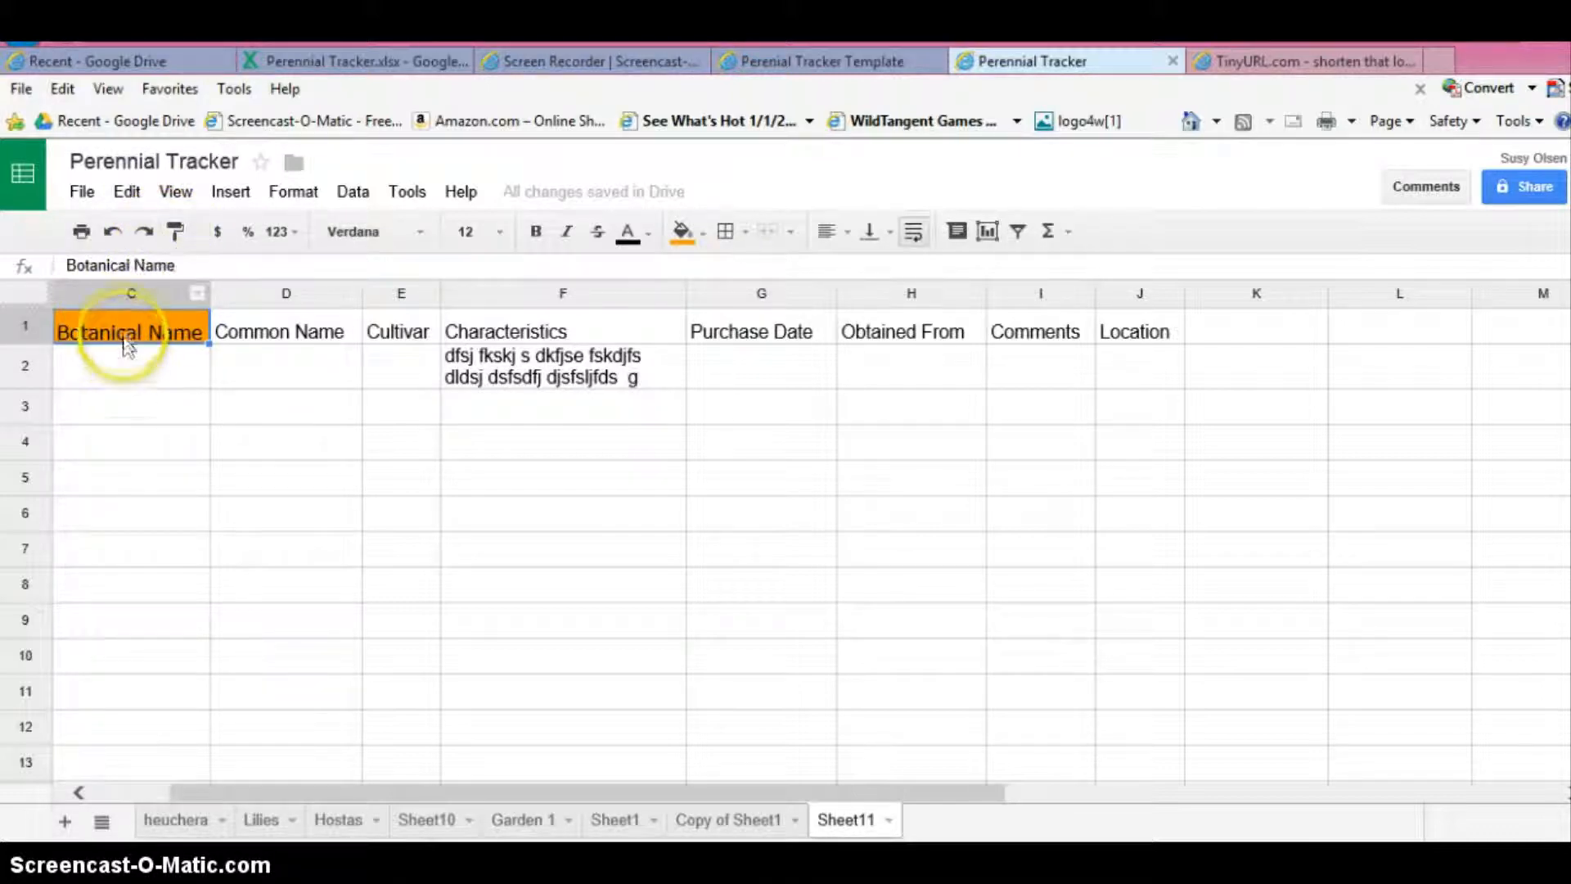
click(174, 231)
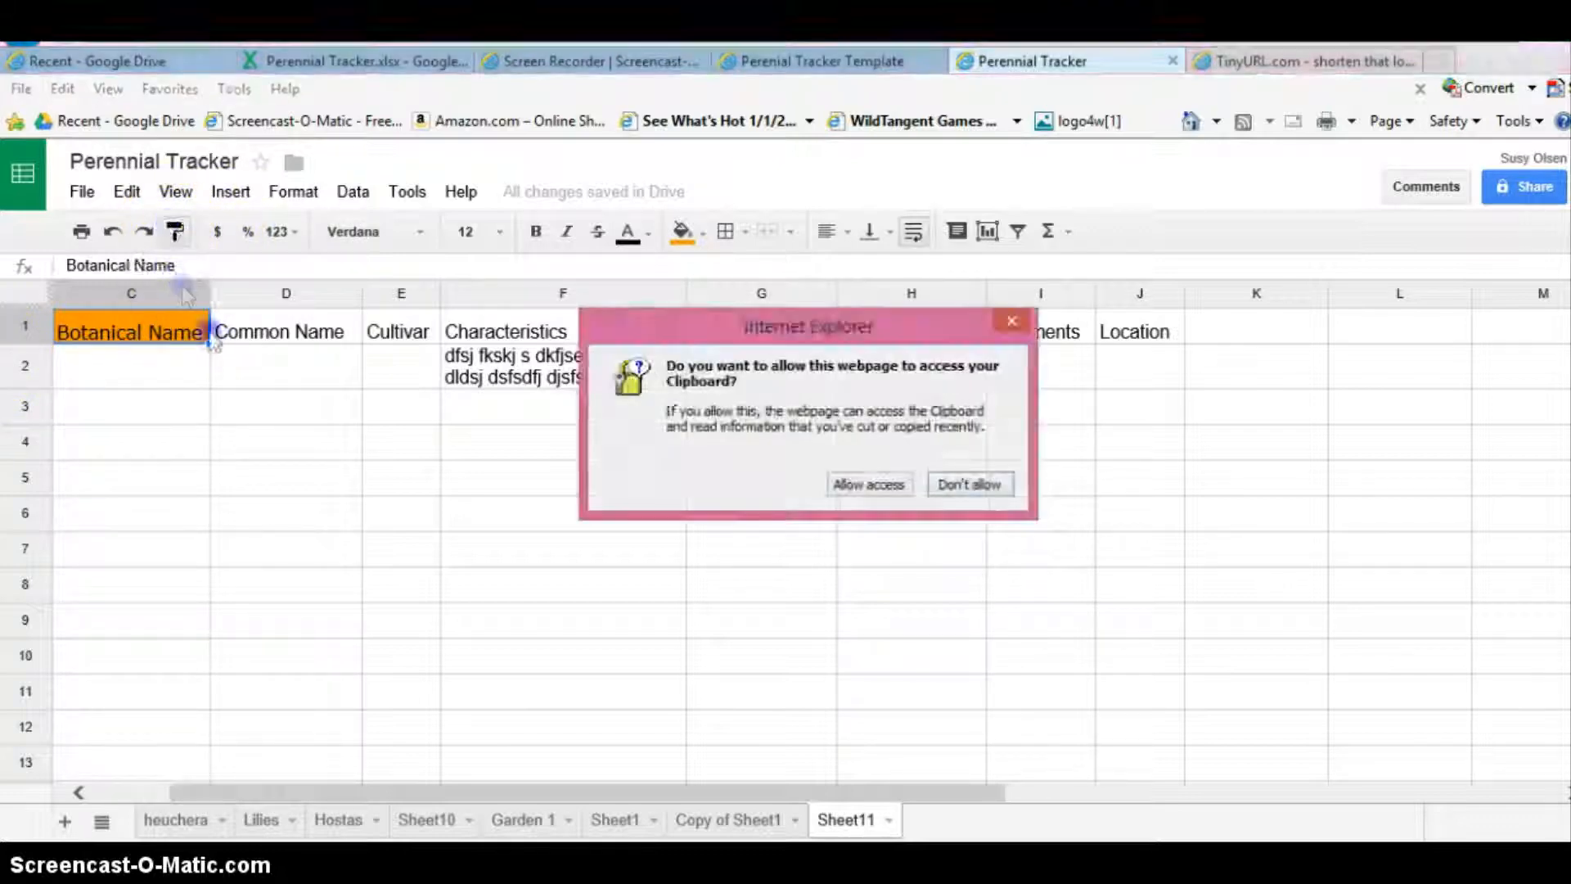
click(876, 484)
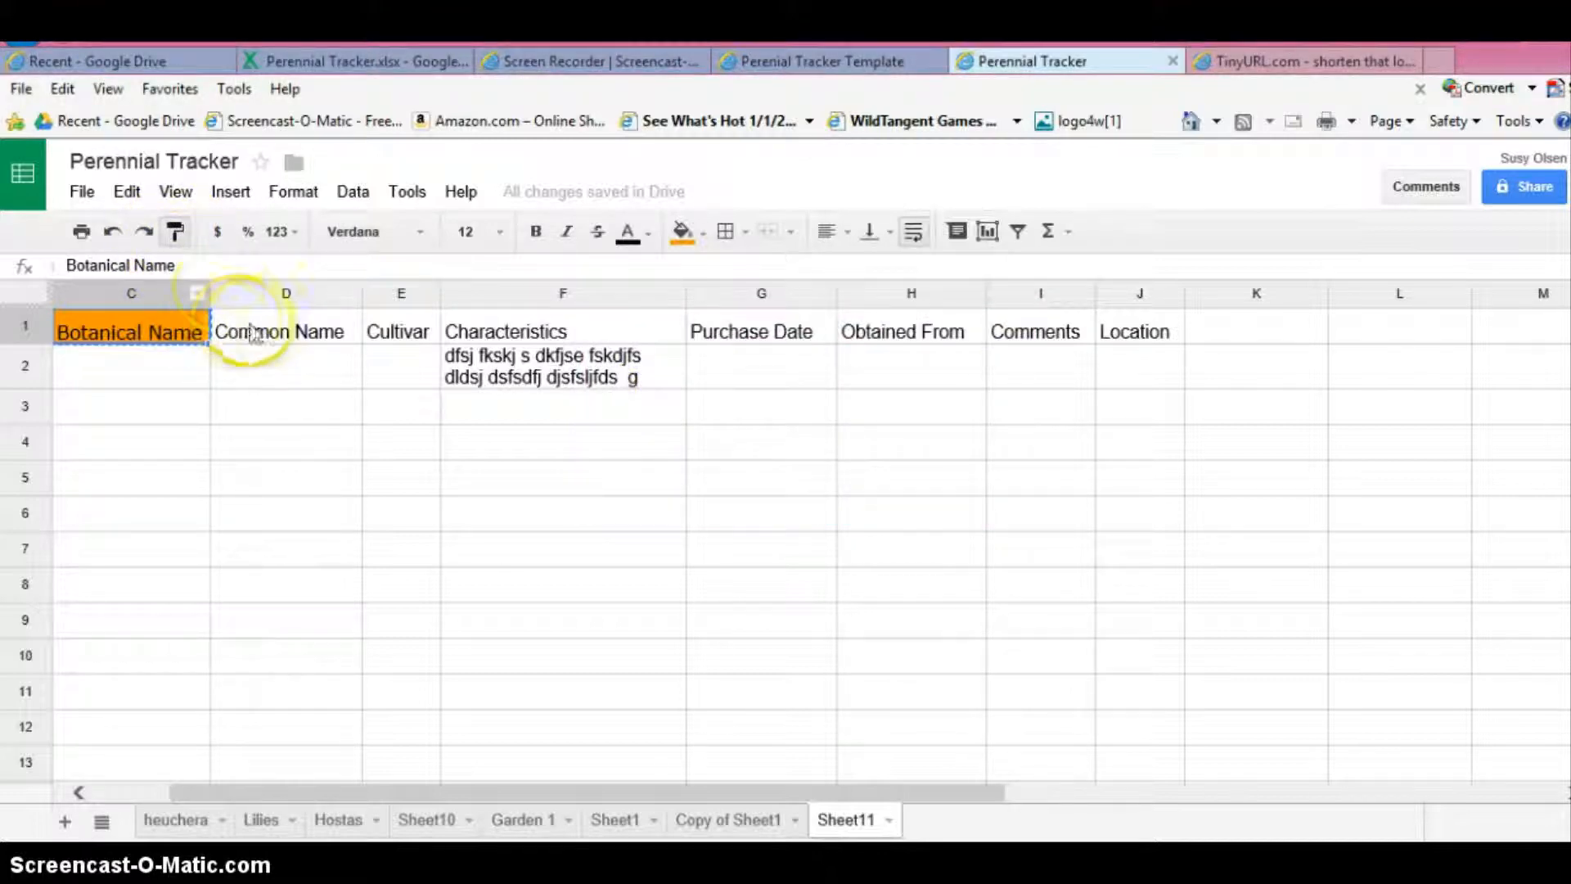
click(174, 234)
click(173, 234)
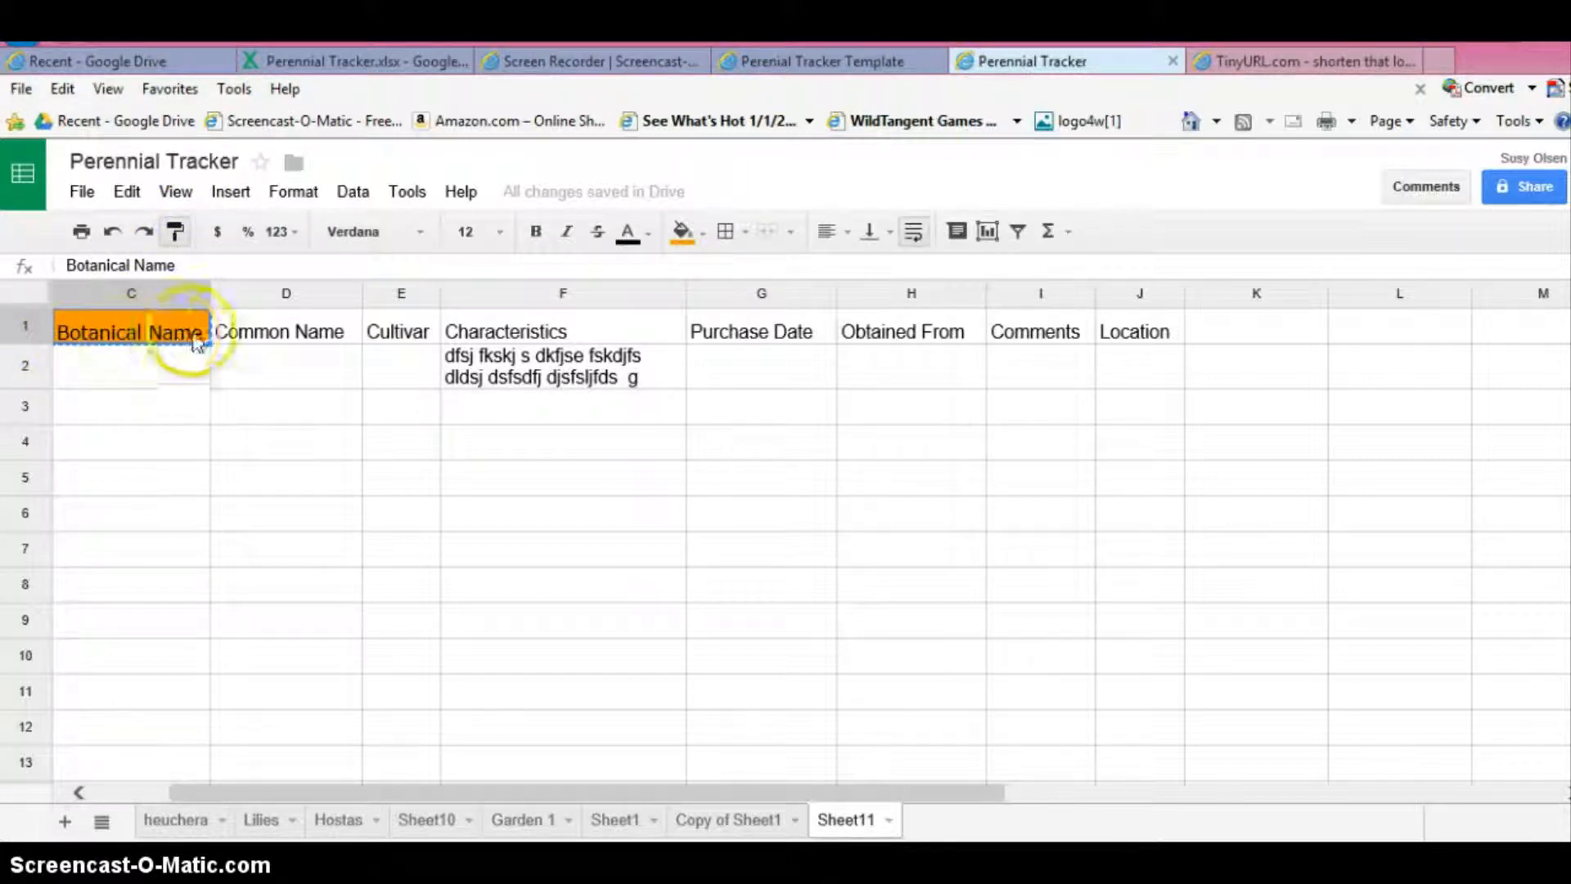
mouse_move(235, 332)
mouse_down()
mouse_move(456, 309)
mouse_move(995, 313)
mouse_move(1137, 332)
mouse_up()
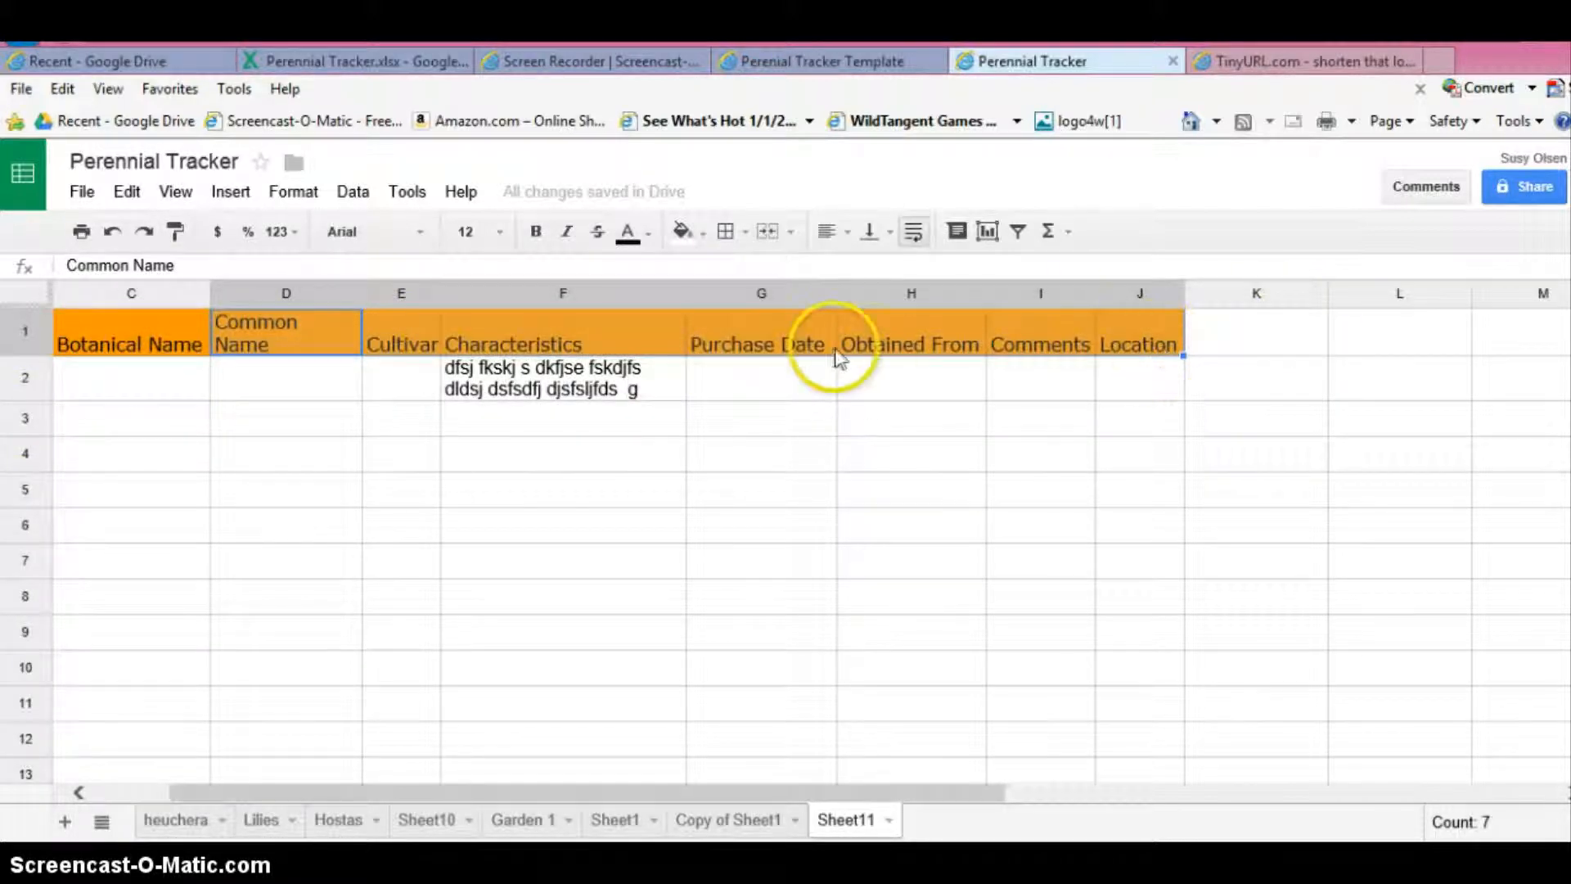
- Paint the header formatting onto the empty cells F7:L7, and undo it
click(174, 232)
click(530, 565)
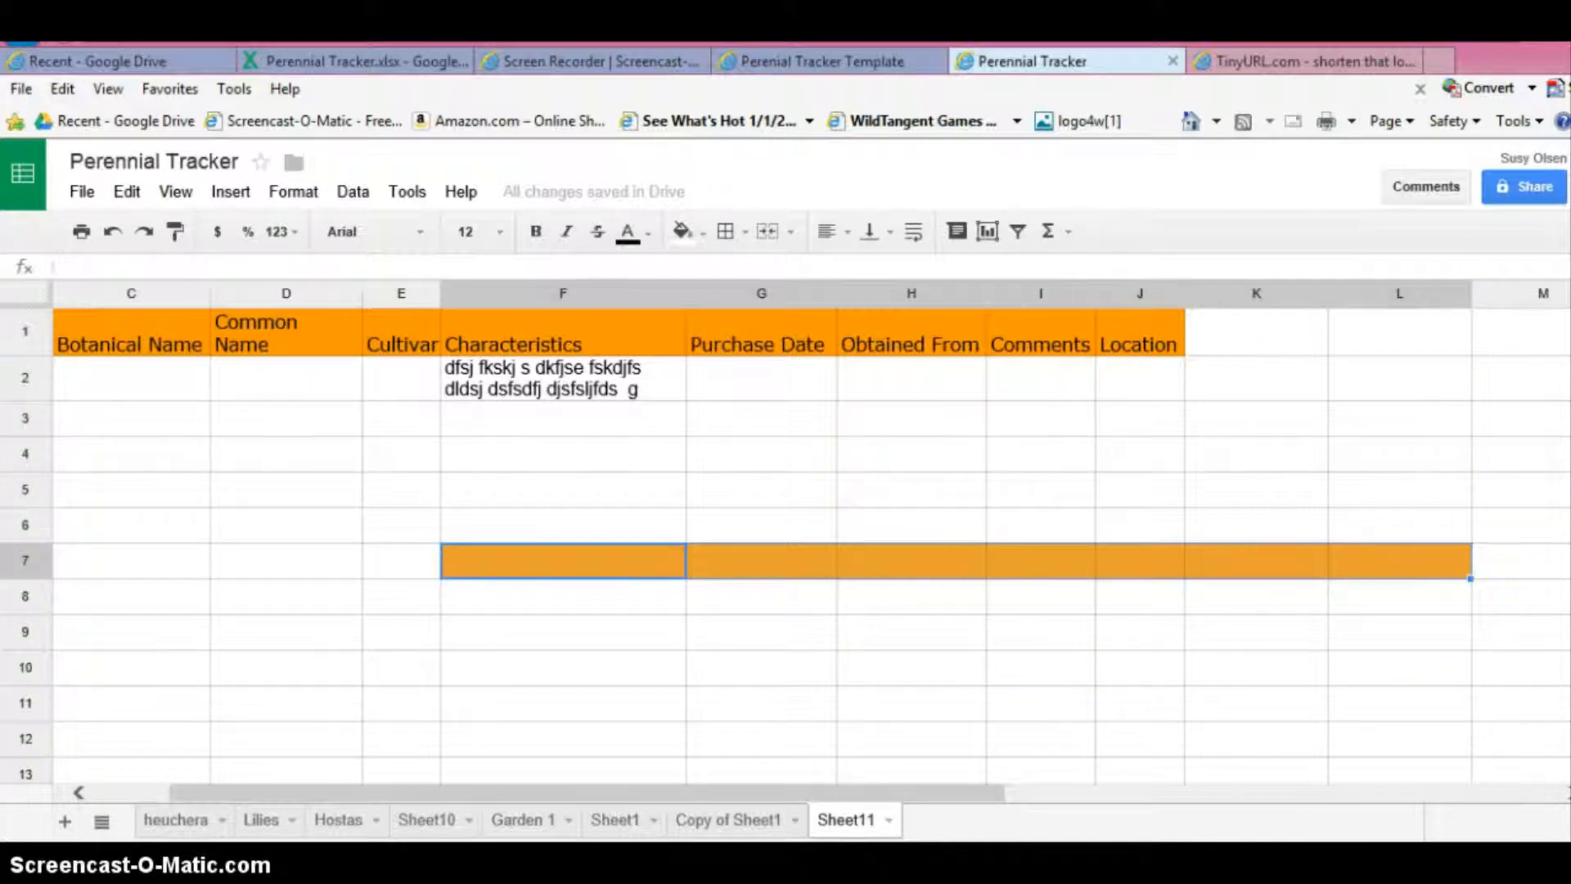
click(112, 235)
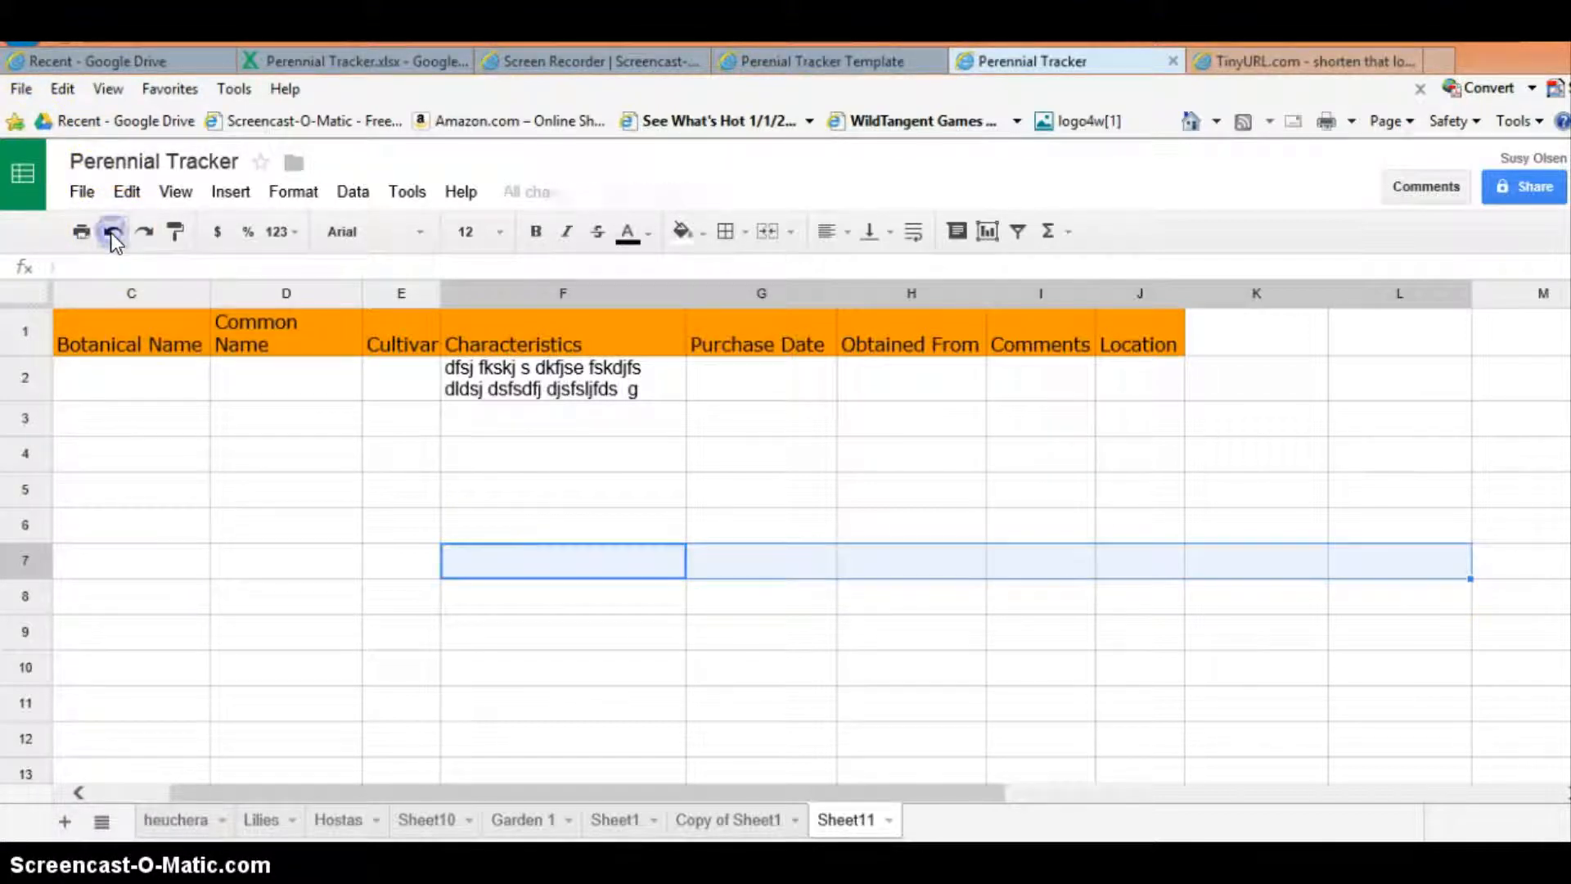
- Undo the formatting painted across the headers and the orange fill and font changes on the Botanical Name header
click(112, 235)
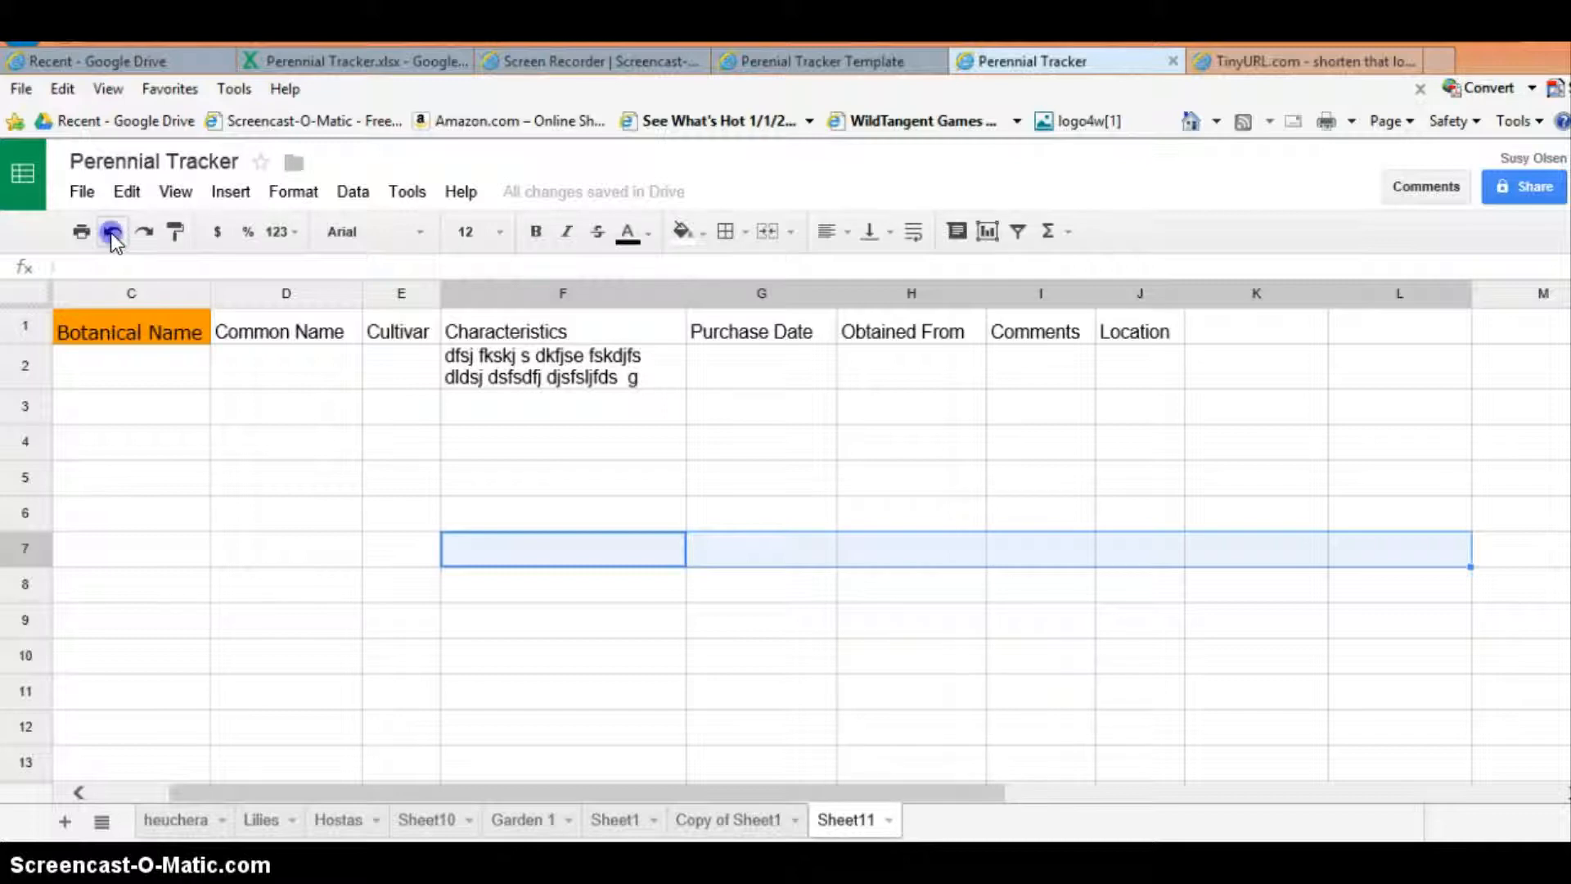
click(112, 233)
click(112, 233)
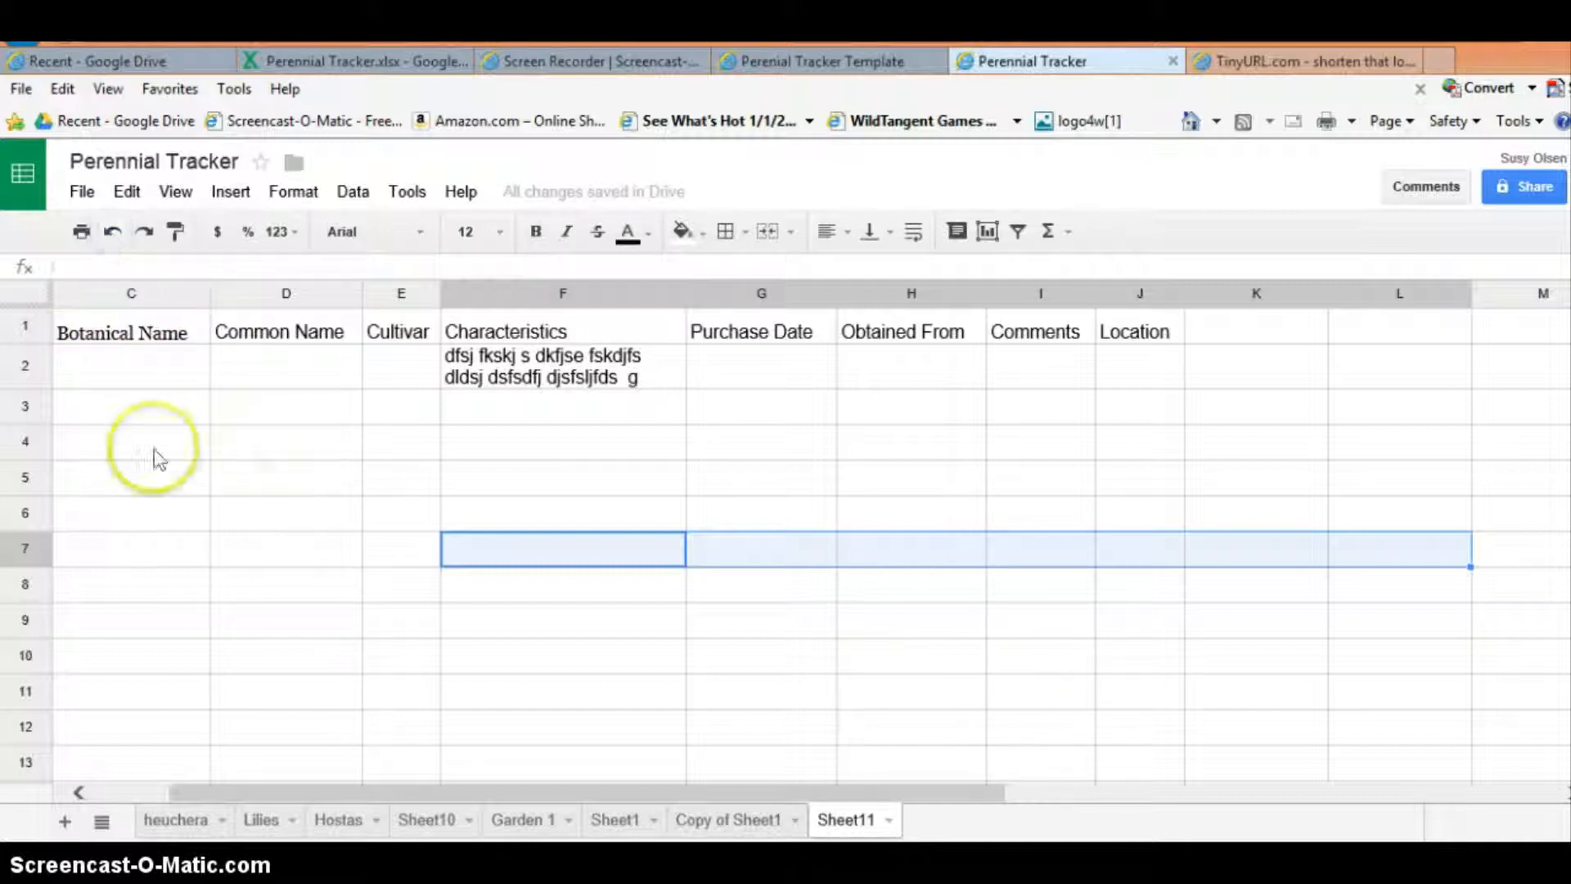
click(113, 233)
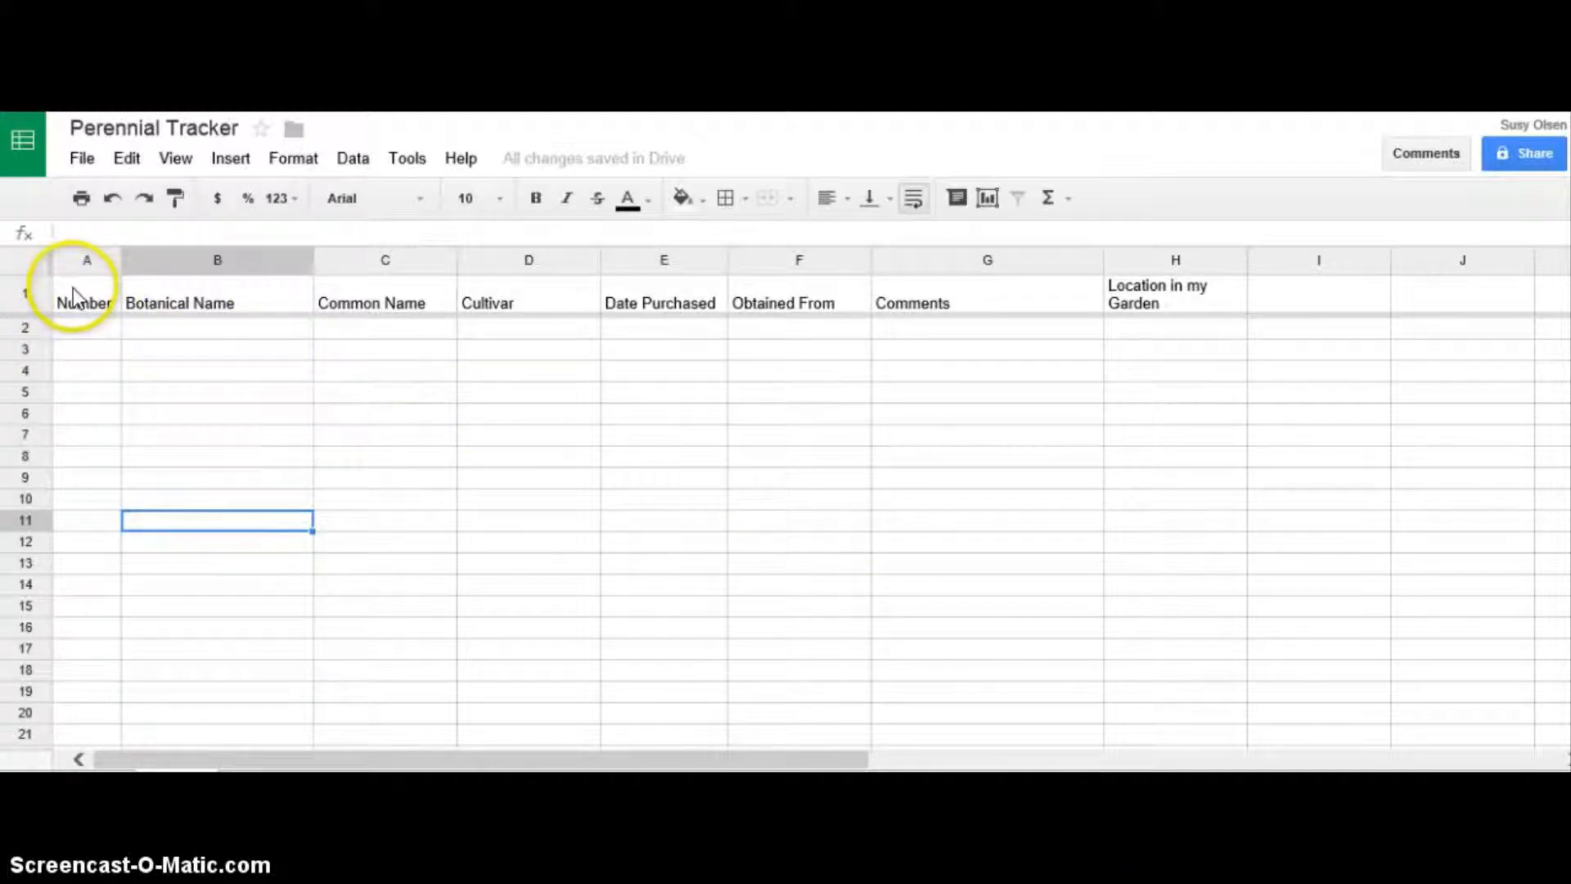
- Apply all borders to the tracker table from the Number header down to row 100 of the Location in my Garden column (A1:H100)
mouse_move(74, 298)
mouse_down()
mouse_move(1150, 641)
mouse_move(1179, 659)
mouse_move(1184, 769)
mouse_up()
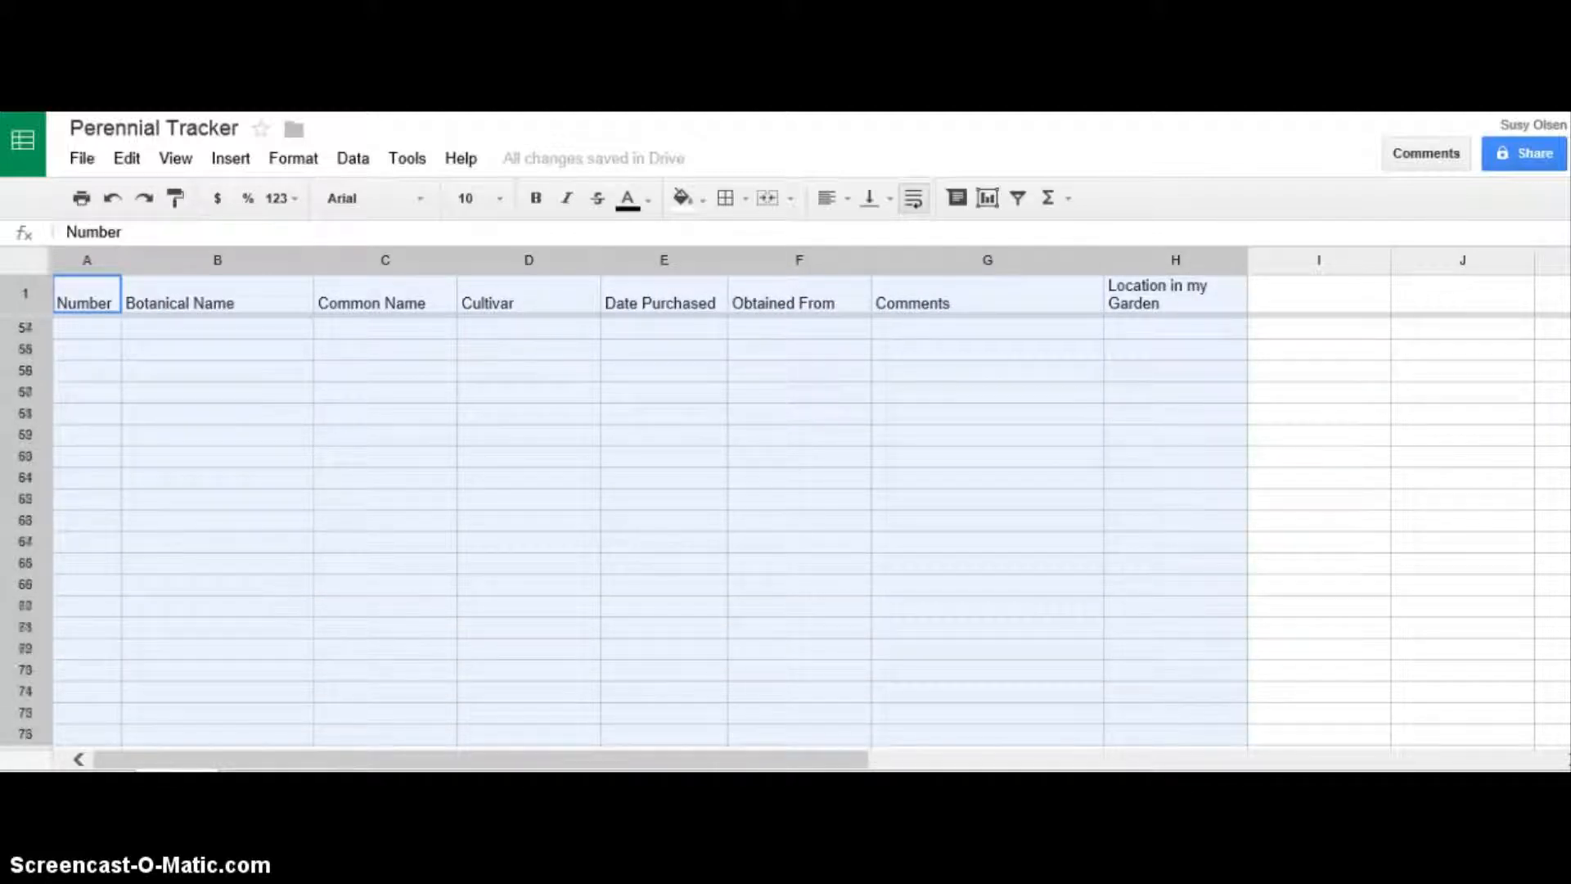
drag(1184, 769, 1183, 769)
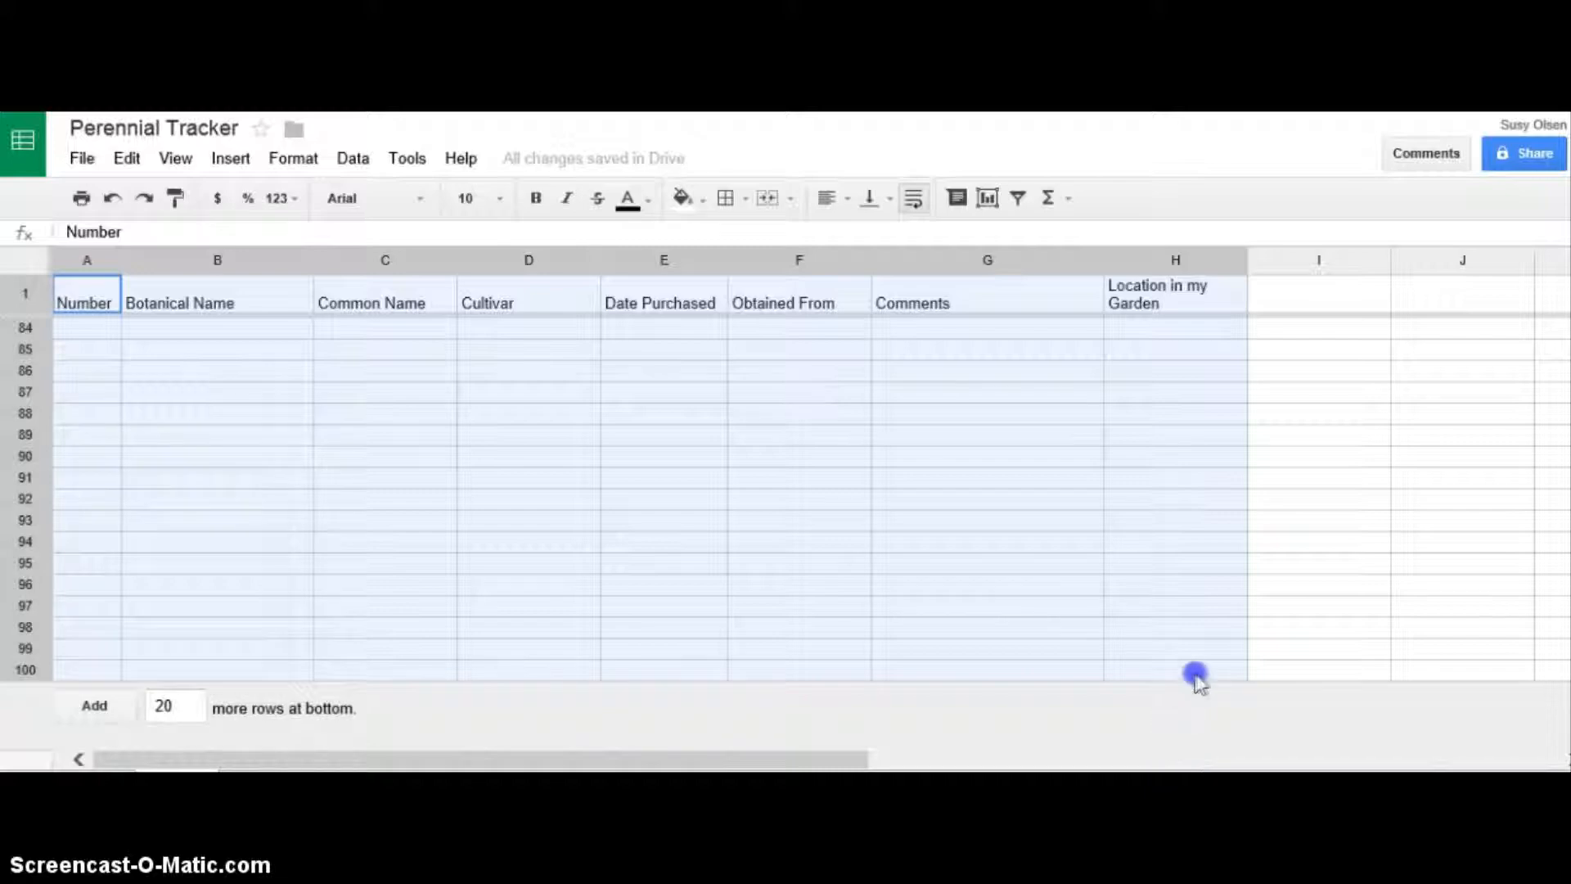
drag(1196, 674, 1196, 674)
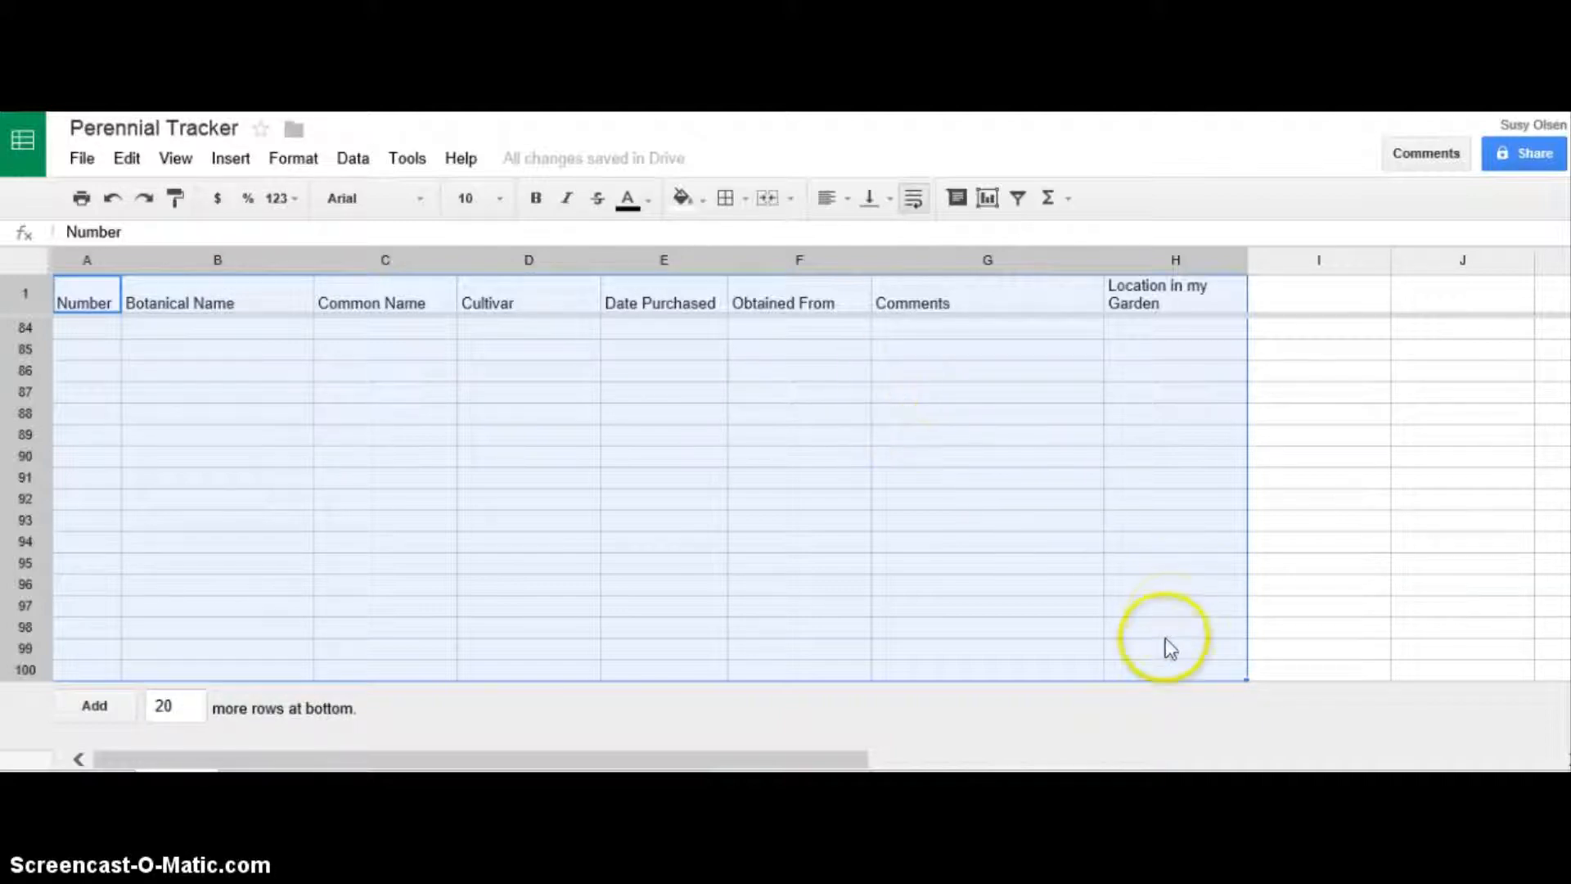
click(741, 197)
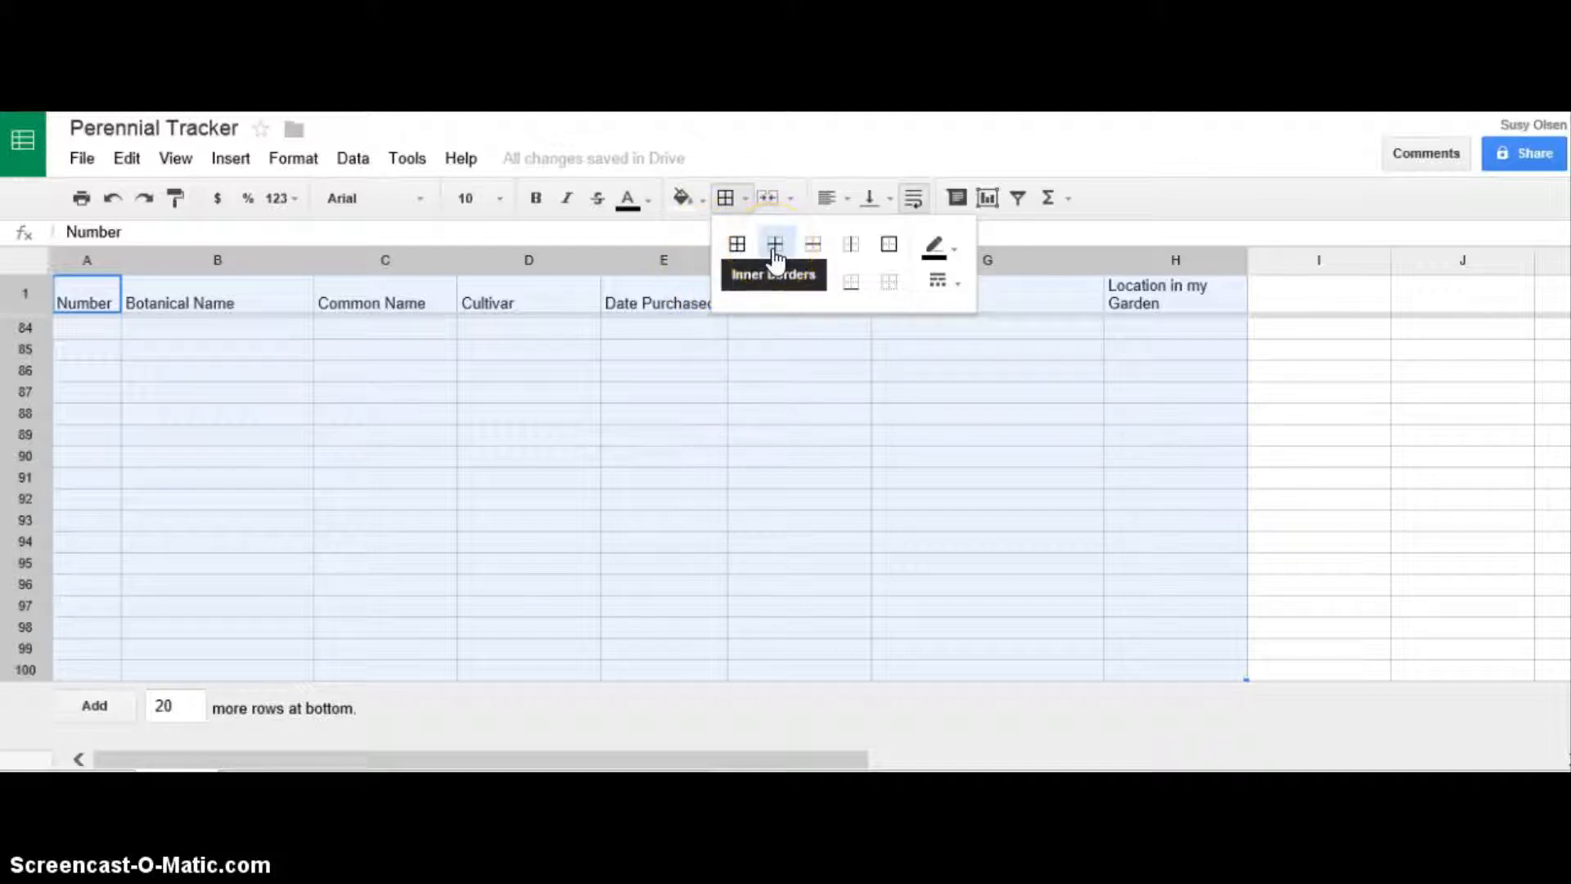
click(887, 245)
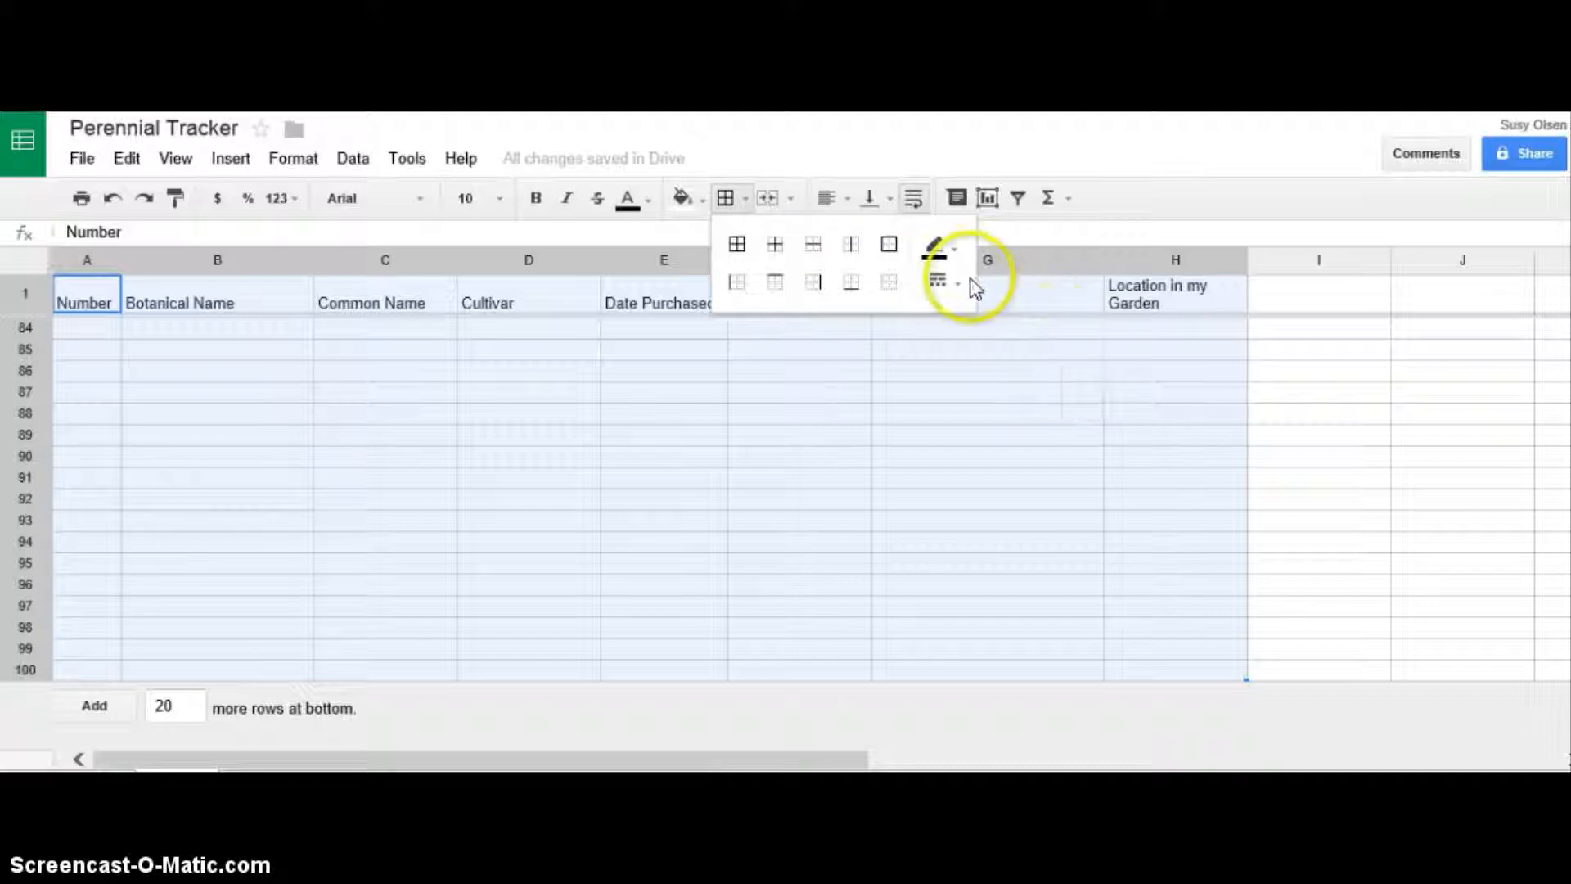
click(952, 249)
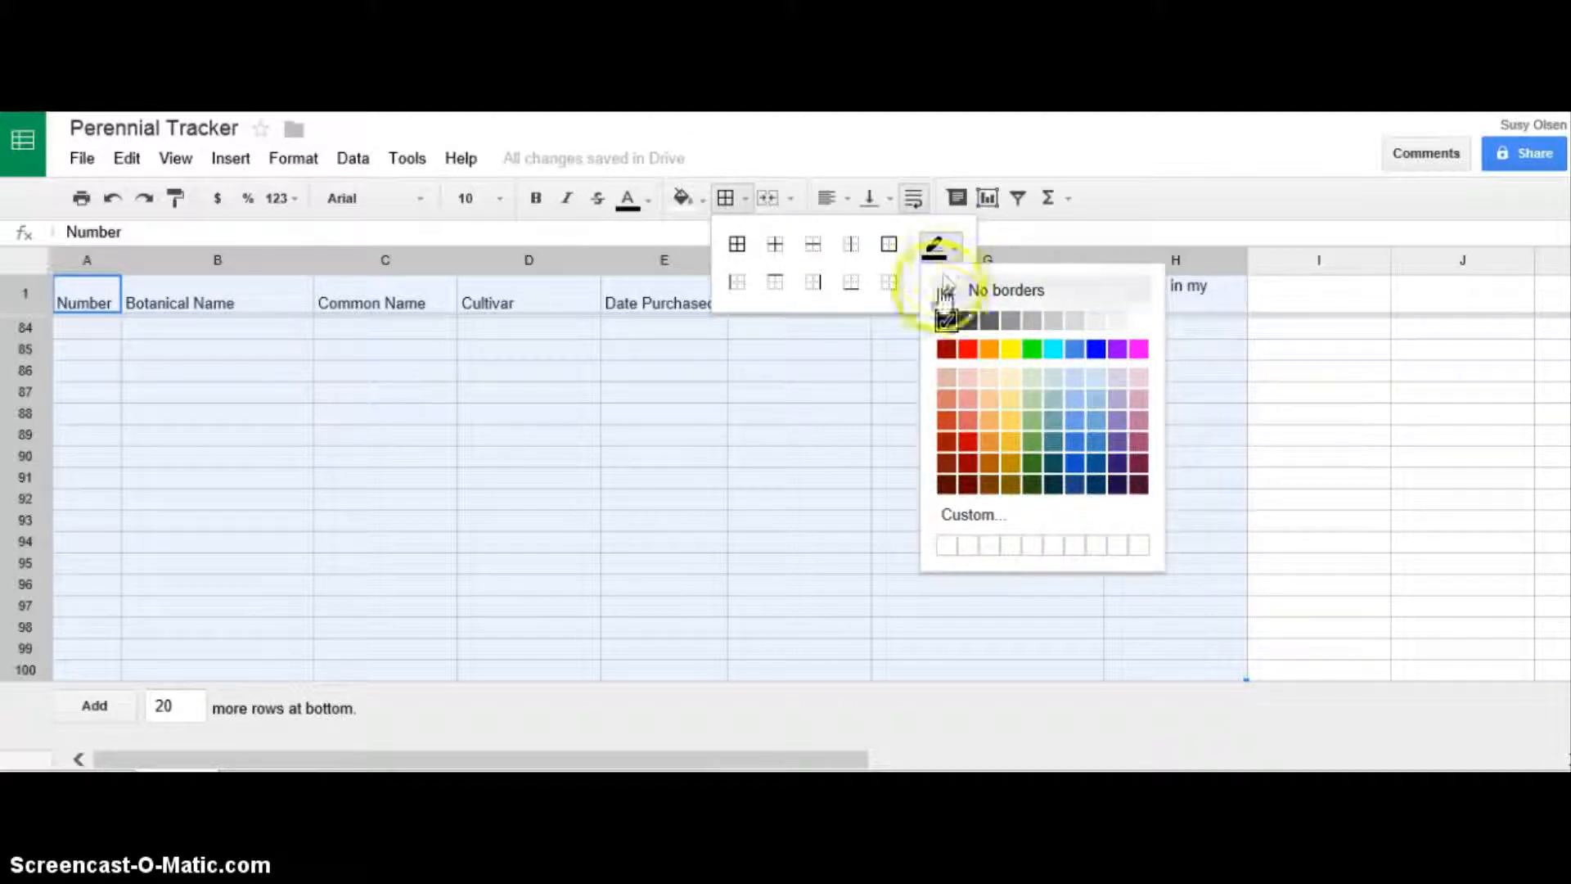
click(736, 244)
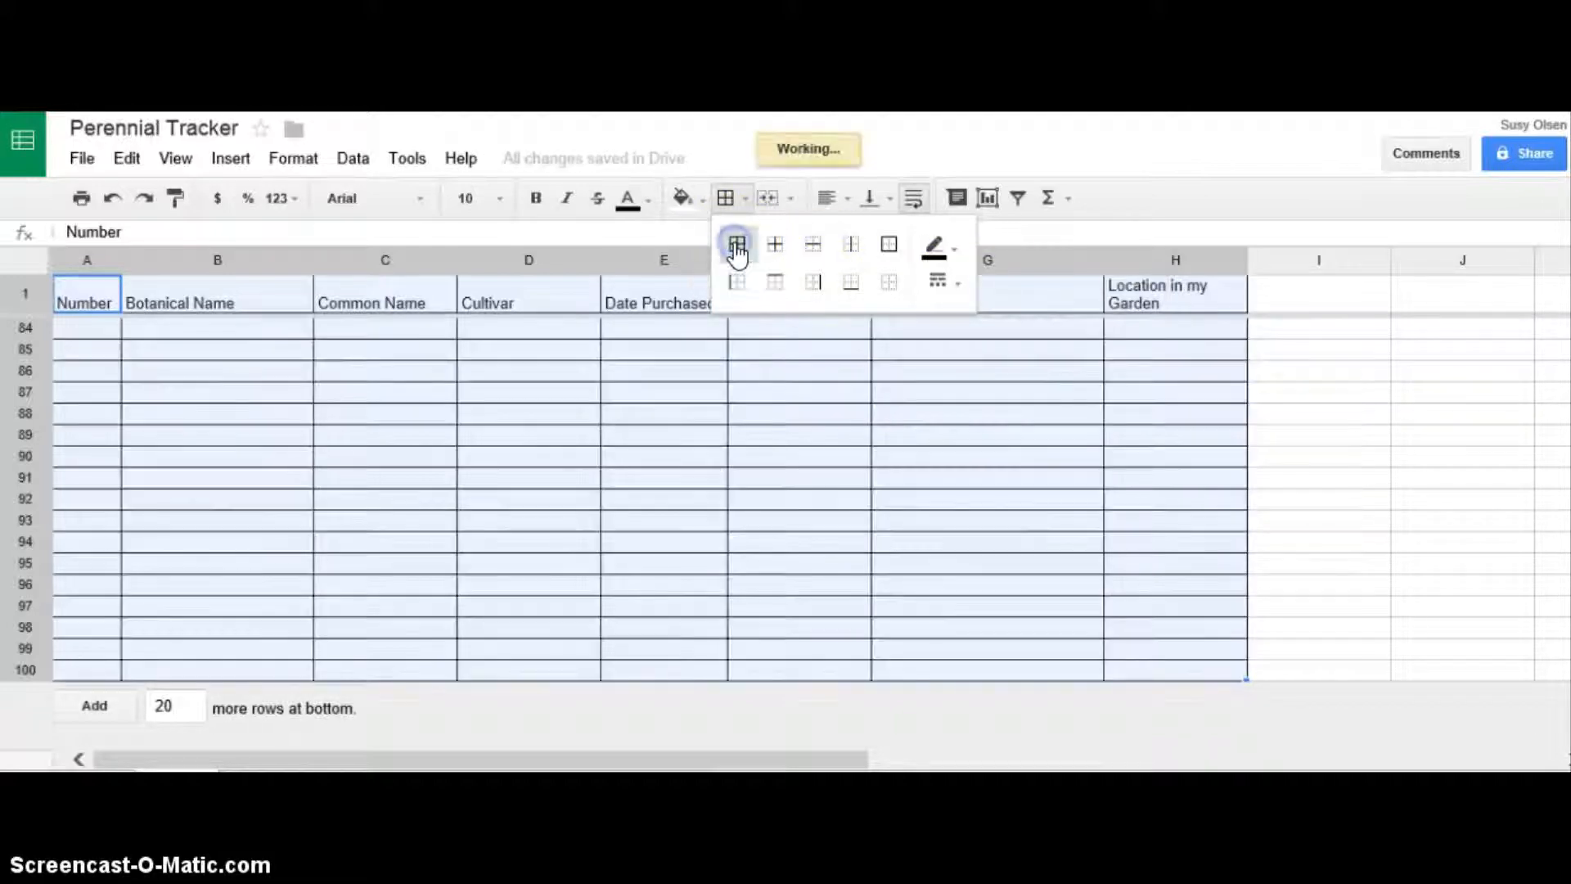